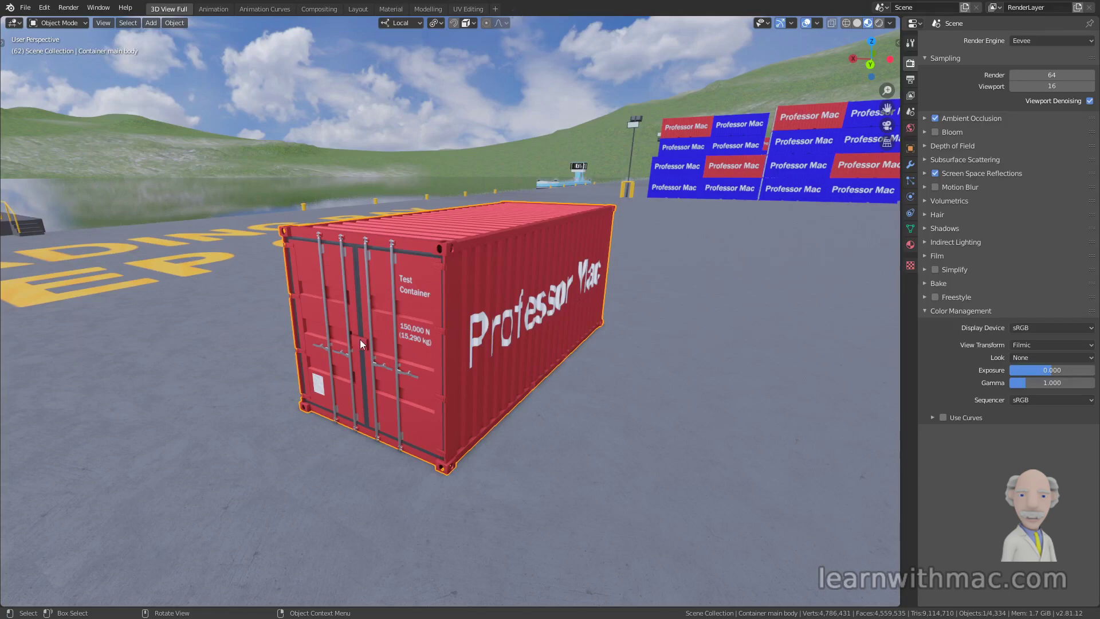
Step: Inspect the test container's mesh up close in Edit Mode, then return to Object Mode
key("Tab")
middle_click_drag(360, 340, 407, 418)
scroll(417, 267, "up", 4)
scroll(417, 266, "down", 4)
key("Tab")
Step: Select the container's door locking bar and frame its mesh in Edit Mode
scroll(407, 418, "up", 5)
left_click(438, 448)
key("Tab")
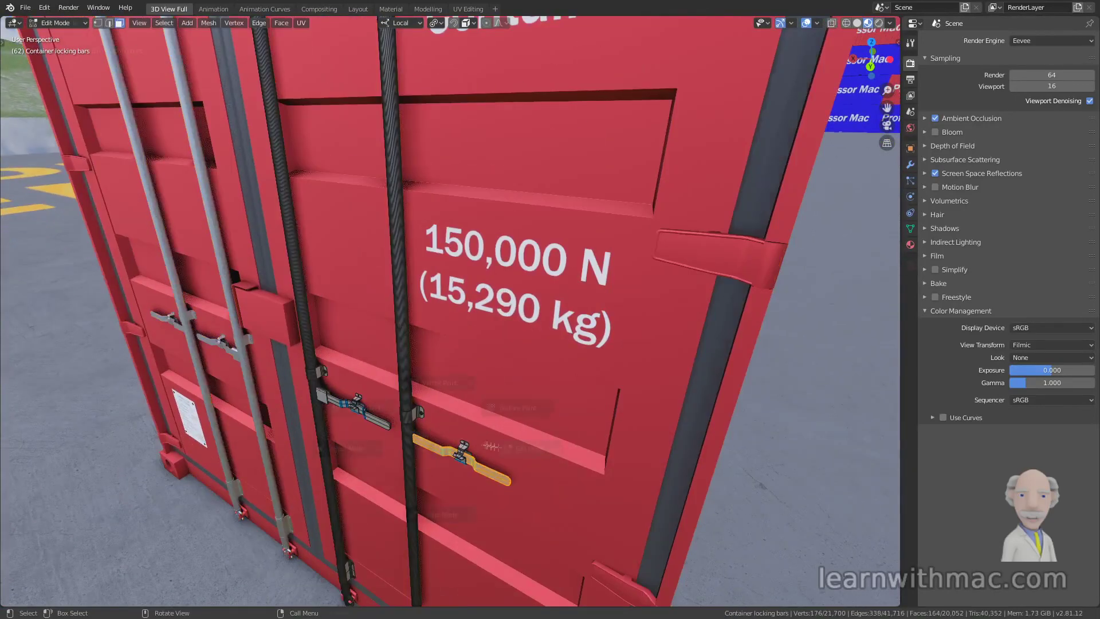
key("KP_Decimal")
key("Tab")
scroll(467, 301, "down", 10)
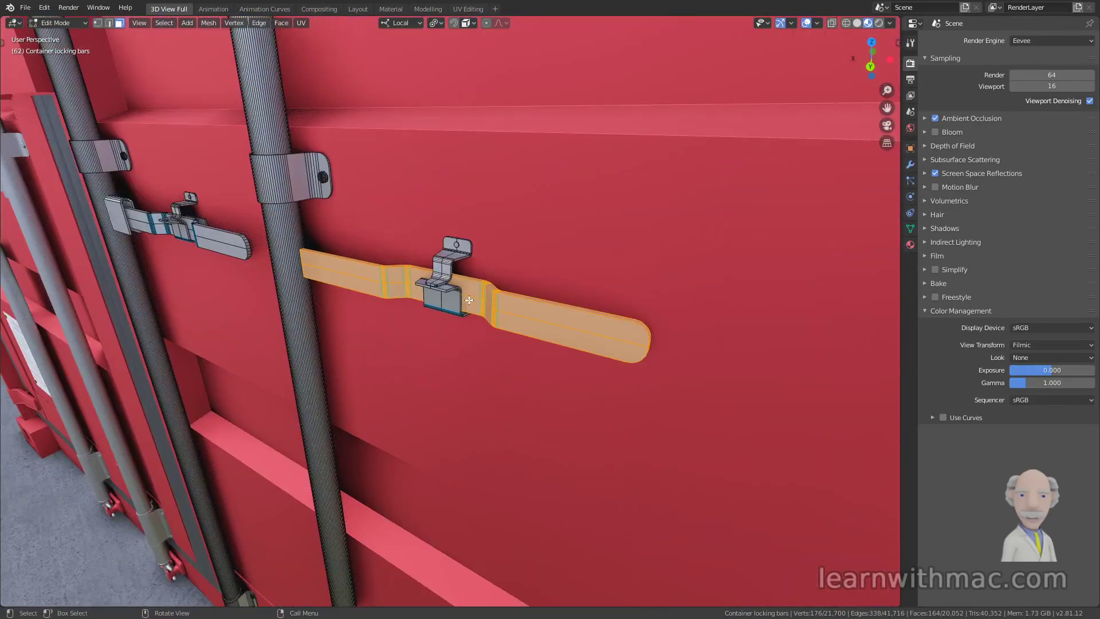
scroll(423, 335, "down", 8)
Step: Deselect everything, select a green railway wagon and frame the view on it
left_click(419, 369)
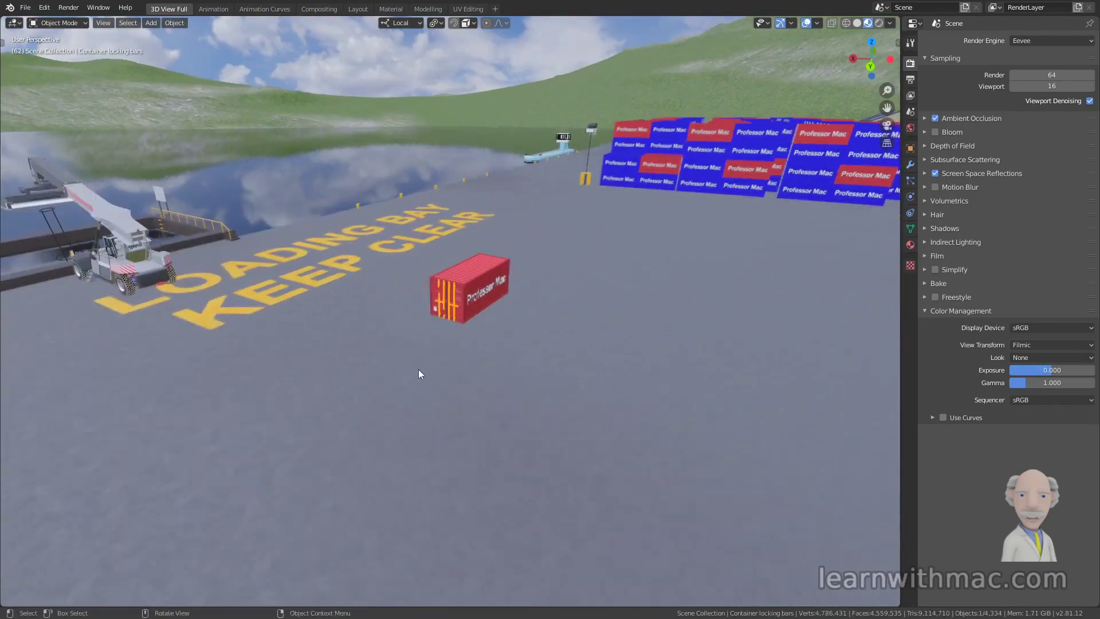
middle_click_drag(418, 369, 645, 418)
left_click(642, 356)
key("KP_Decimal")
scroll(645, 417, "down", 2)
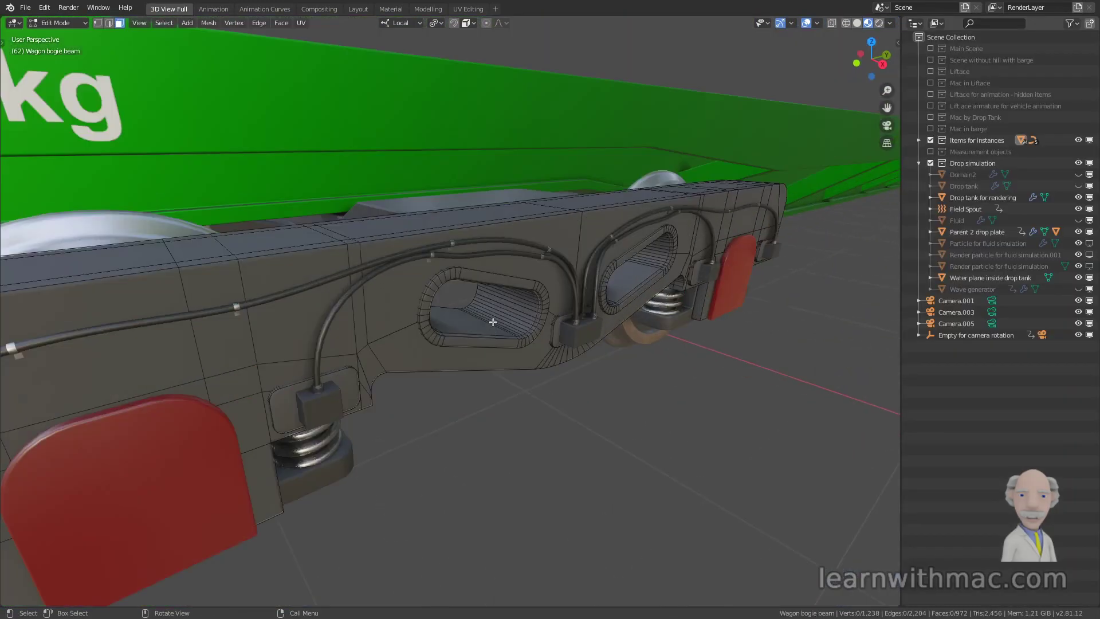
Step: Leave Edit Mode on the bogie beam and select the wagon's deck plate
middle_click_drag(344, 400, 196, 401)
scroll(355, 413, "down", 4)
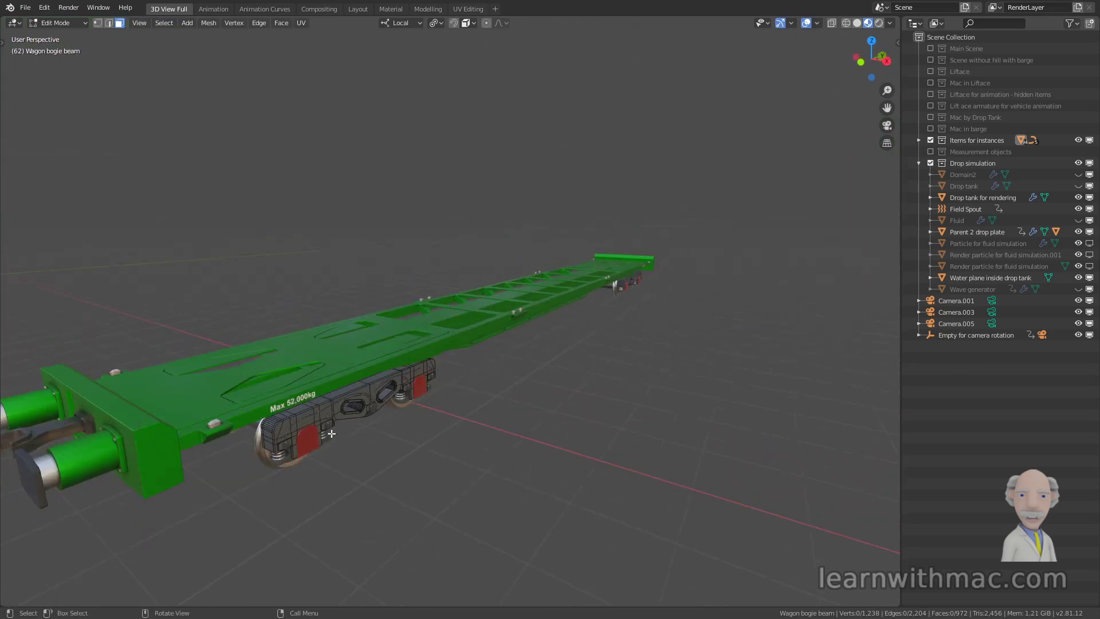
key("Tab")
left_click(196, 402)
key("ctrl+Tab")
key("Escape")
Step: Select coupling hook Cube.001 and inspect its mesh and a single face in Edit Mode
middle_click_drag(268, 404, 309, 390)
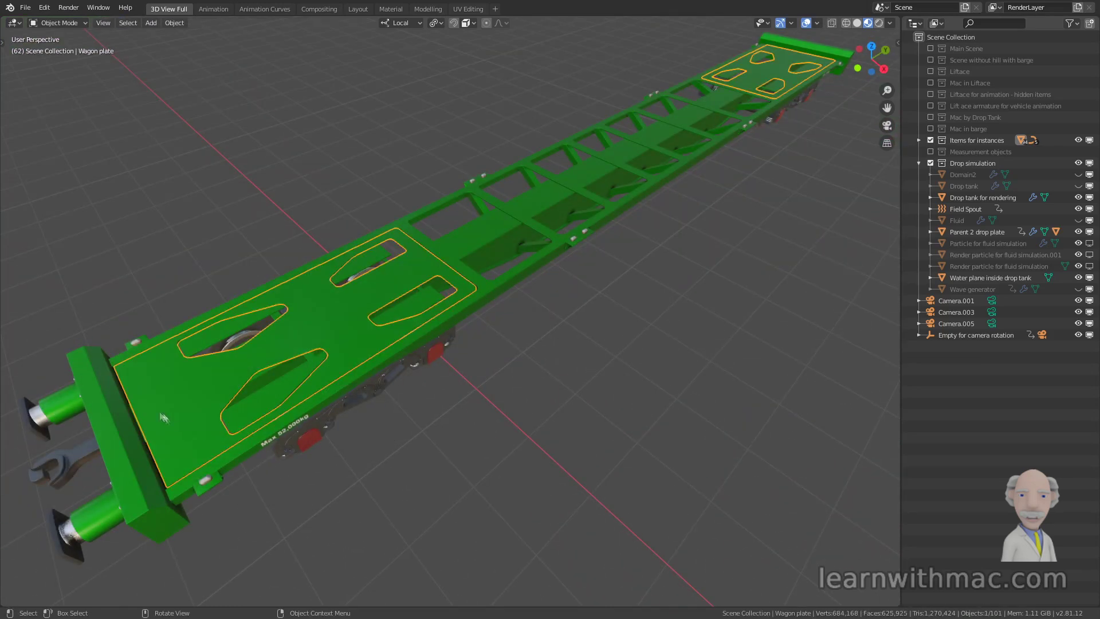
scroll(287, 355, "up", 5)
left_click(277, 352)
middle_click_drag(277, 351, 224, 382)
key("Tab")
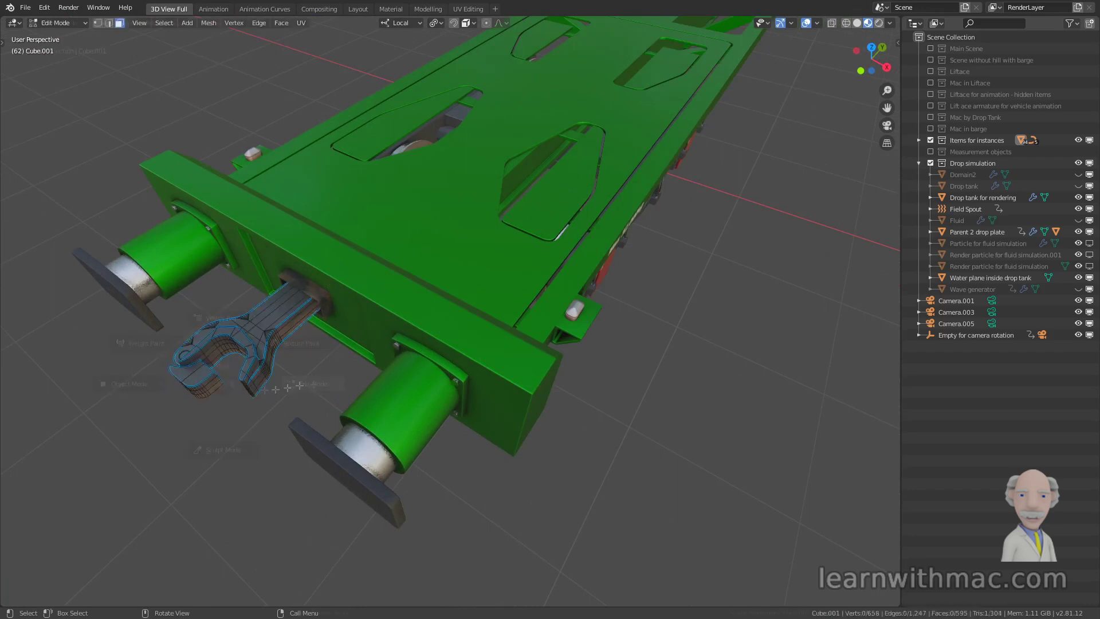
scroll(286, 349, "up", 5)
scroll(290, 347, "down", 5)
middle_click_drag(290, 347, 309, 389)
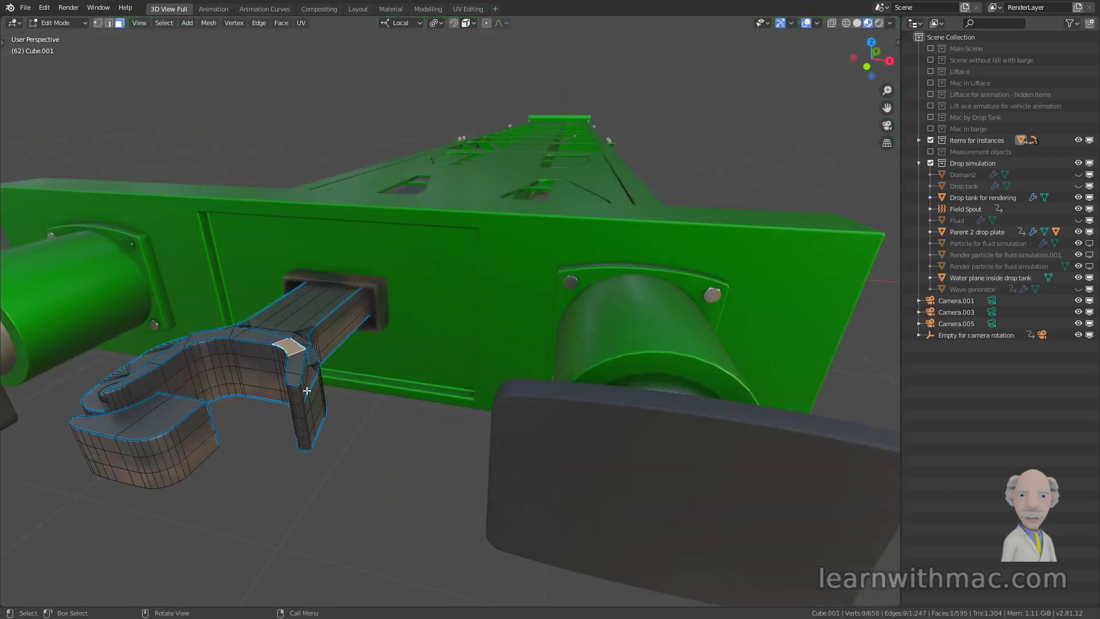
left_click(310, 389)
scroll(569, 282, "up", 8)
scroll(569, 282, "down", 8)
key("Tab")
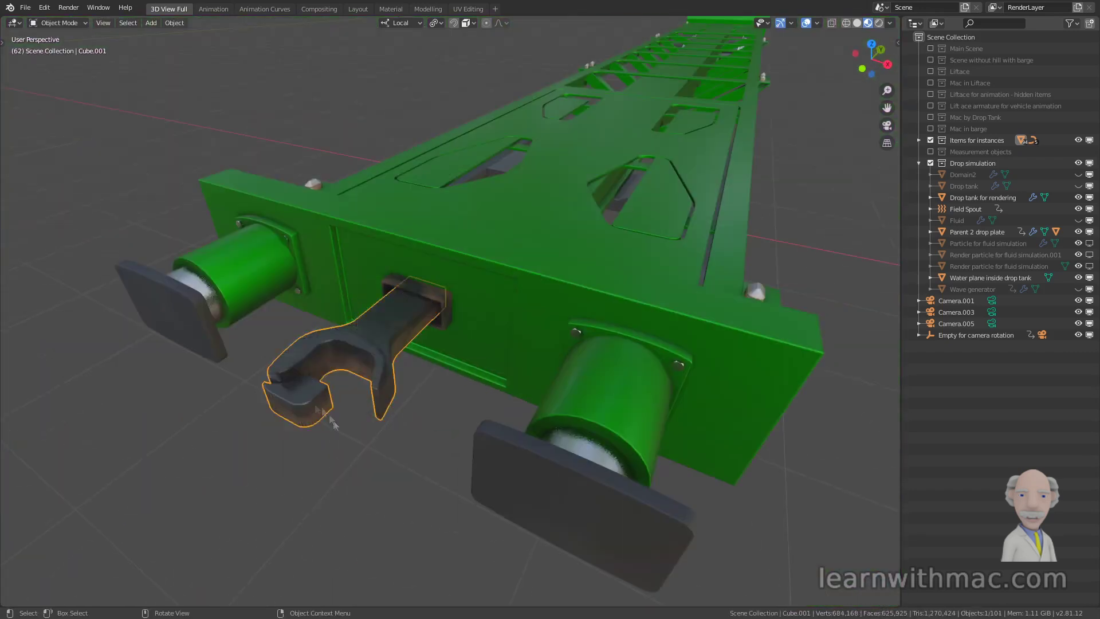
Step: Zoom out and re-angle the view to show the whole green wagon
scroll(458, 419, "down", 4)
scroll(457, 418, "up", 3)
scroll(457, 417, "down", 3)
middle_click_drag(457, 417, 310, 370)
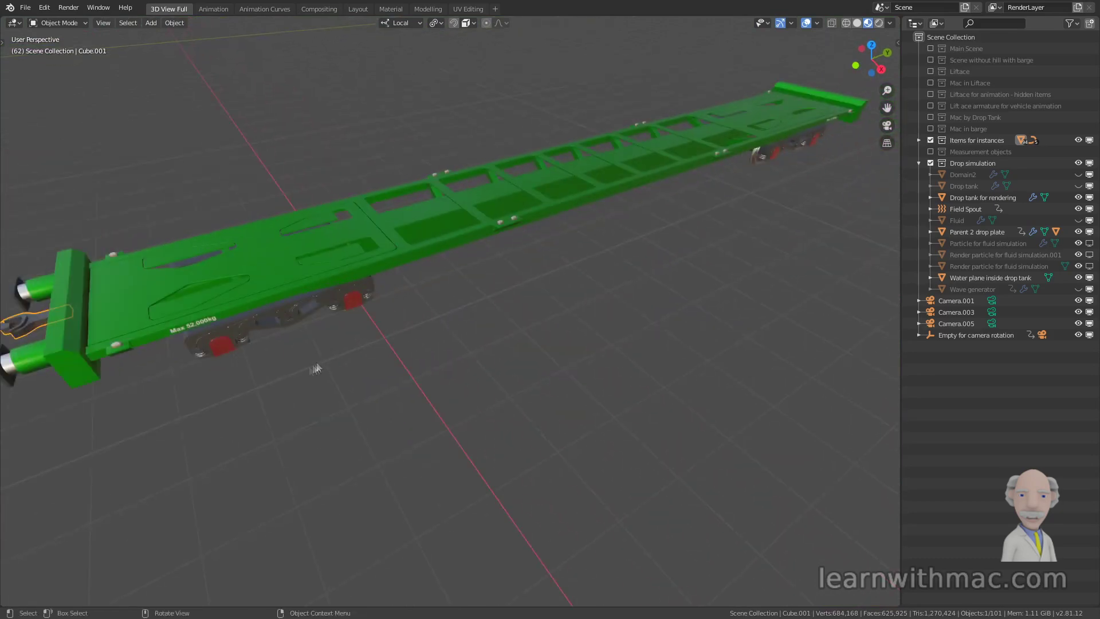
scroll(289, 379, "down", 3)
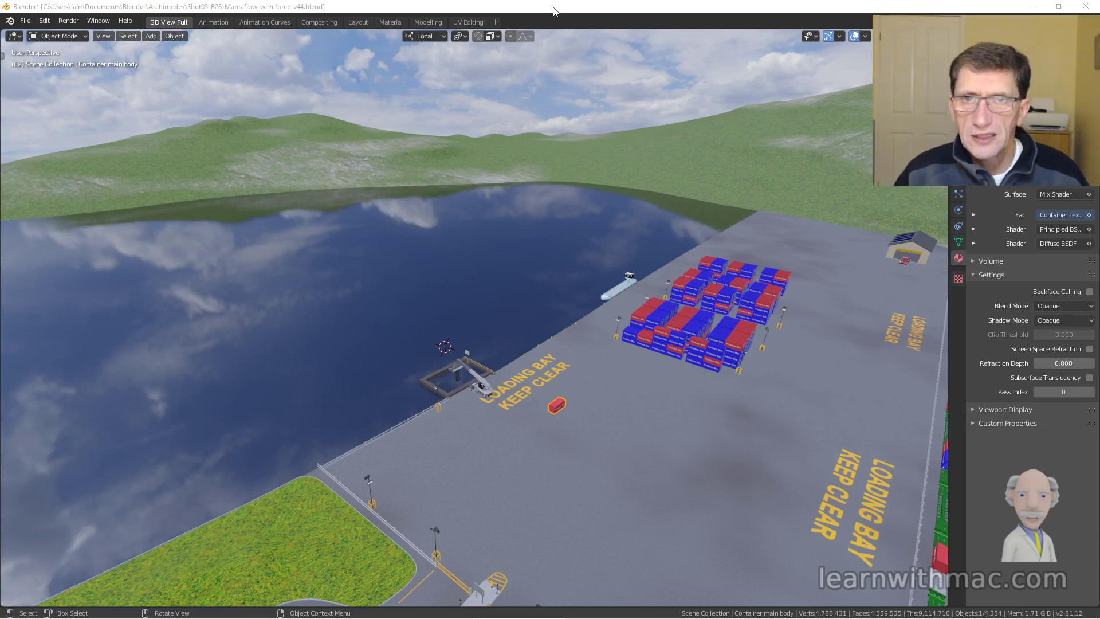
Step: Tilt the view toward the sky and shift the dock down to reveal the entrance road and gate
mouse_move(524, 260)
middle_mouse_down()
mouse_move(518, 247)
mouse_move(519, 266)
middle_mouse_up()
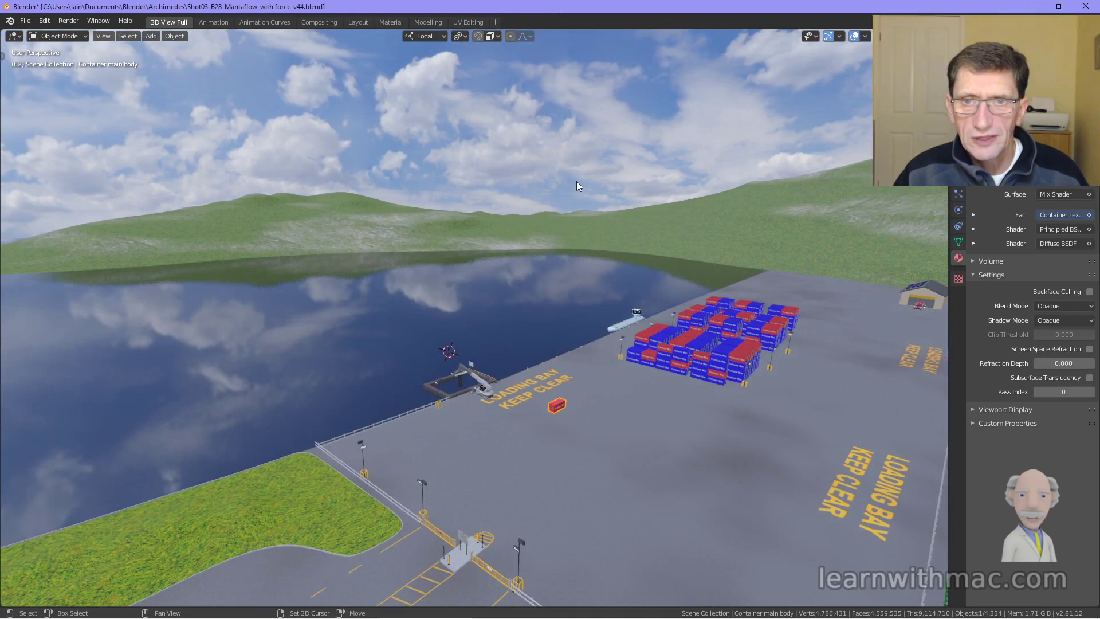
middle_click_drag(546, 308, 579, 279, "shift")
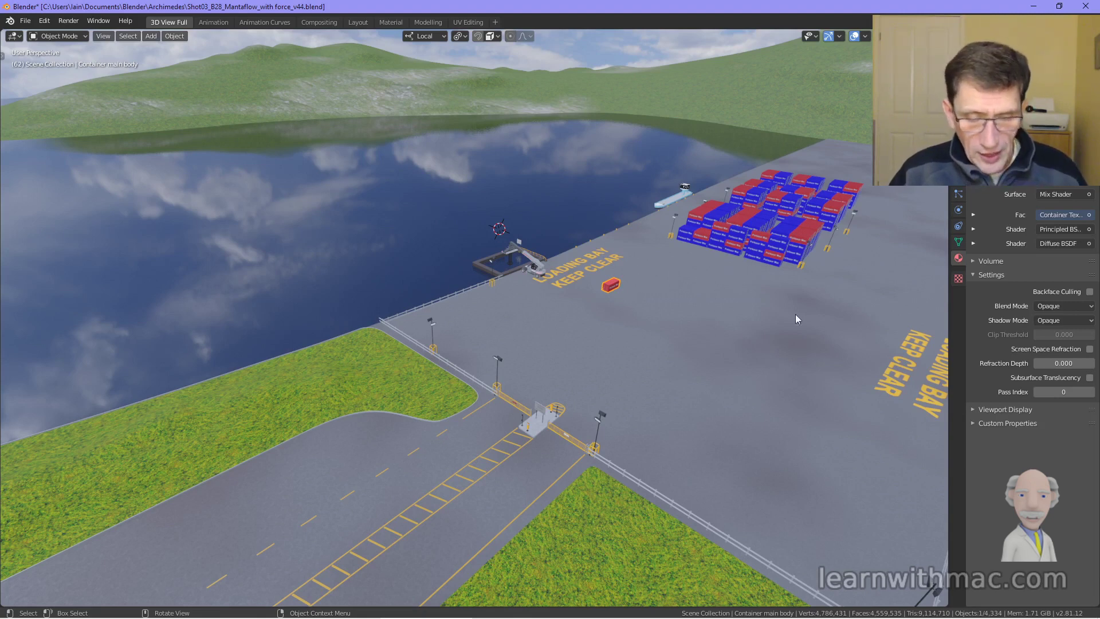
Step: Pan the green container train into view and orbit so the quay runs away from the camera
key("shift")
middle_click_drag(819, 301, 652, 251, "shift")
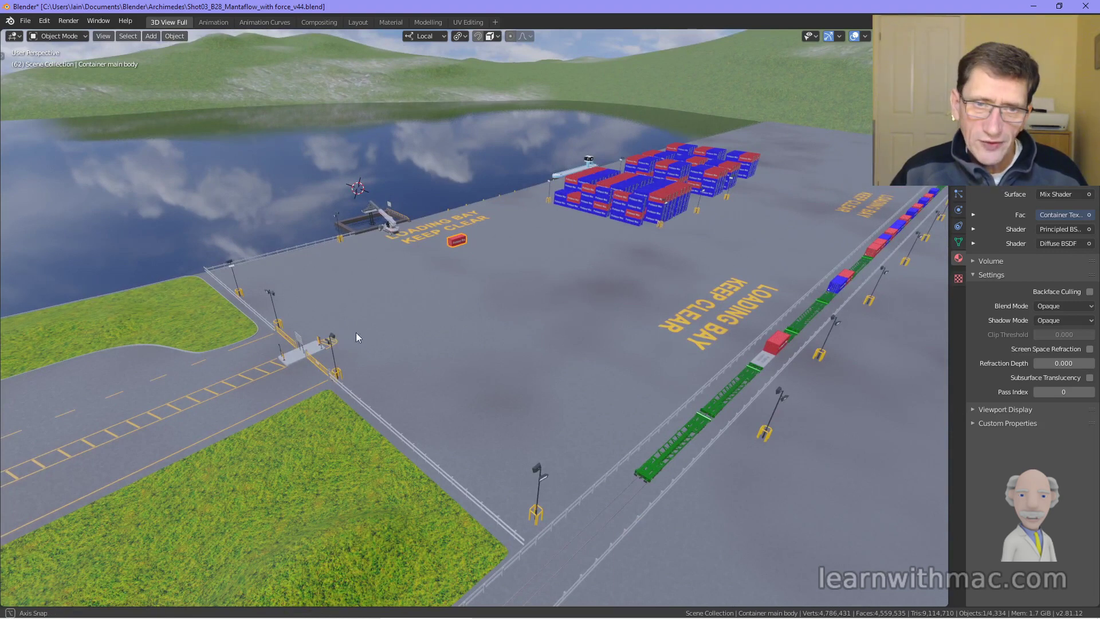
middle_click_drag(355, 333, 392, 342)
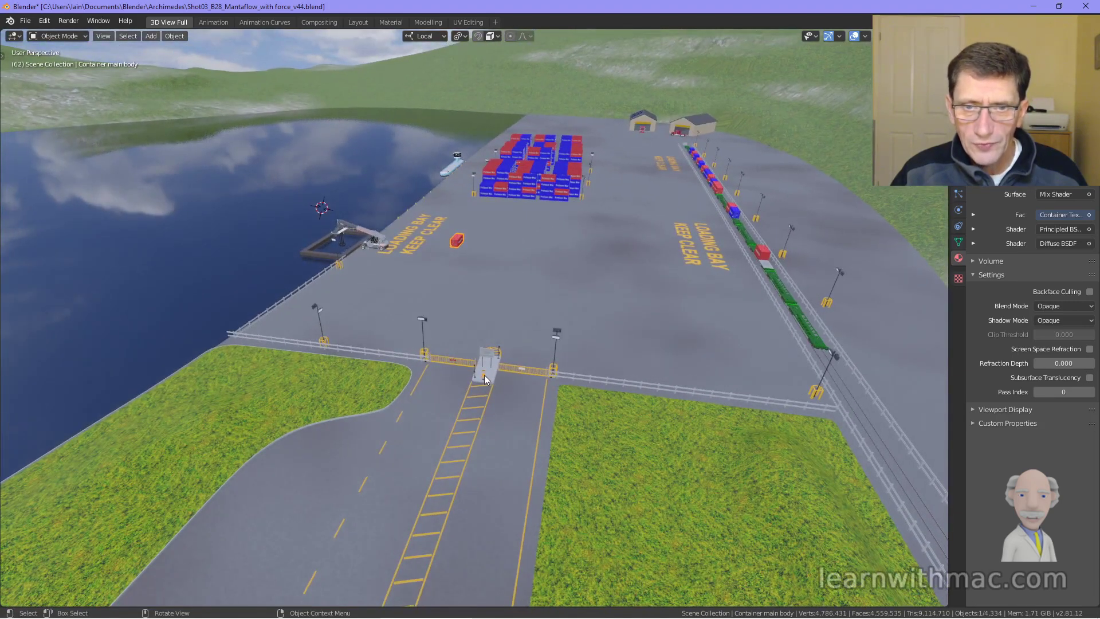
Step: Select the Keep Left sign and zoom around the gate island's welcome sign, bollards and STOP barrier
left_click(484, 378)
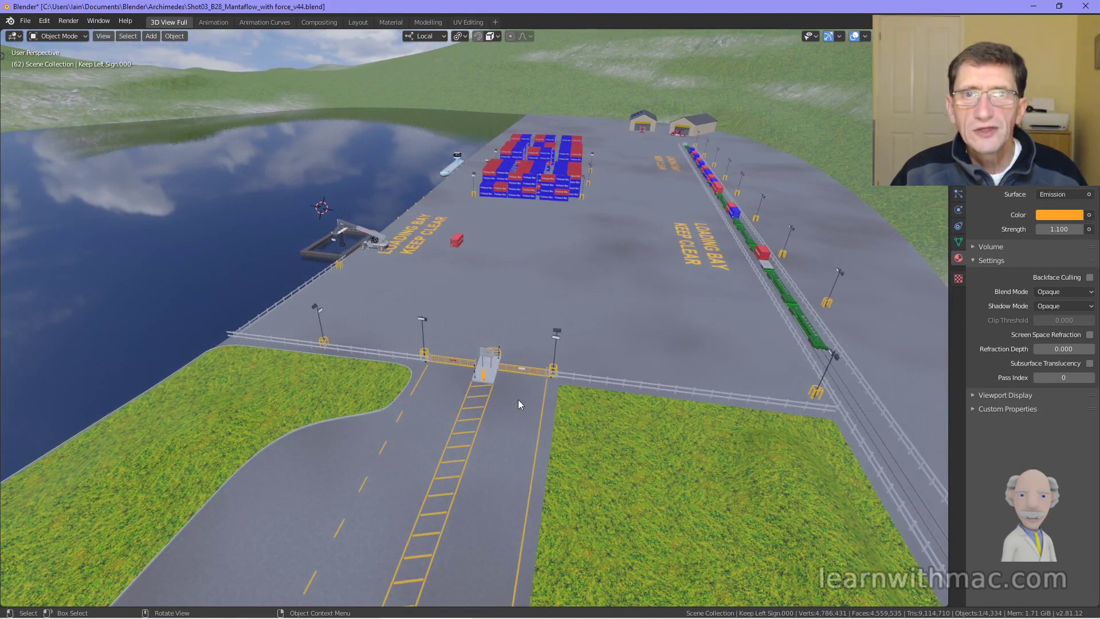
scroll(518, 388, "up", 3)
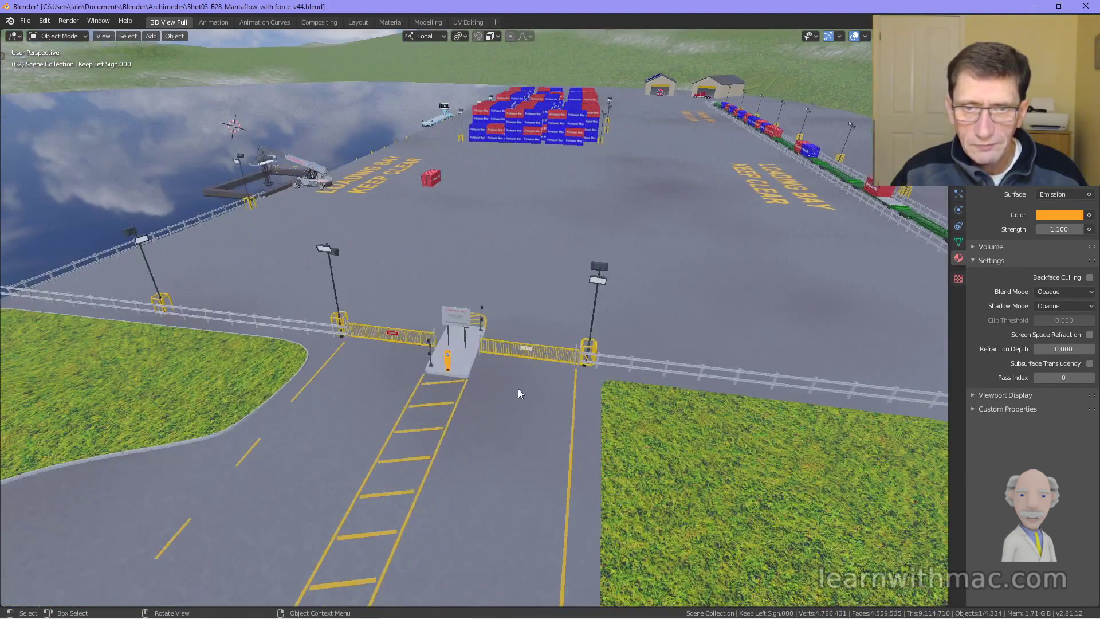
scroll(510, 385, "up", 2)
scroll(497, 372, "up", 3)
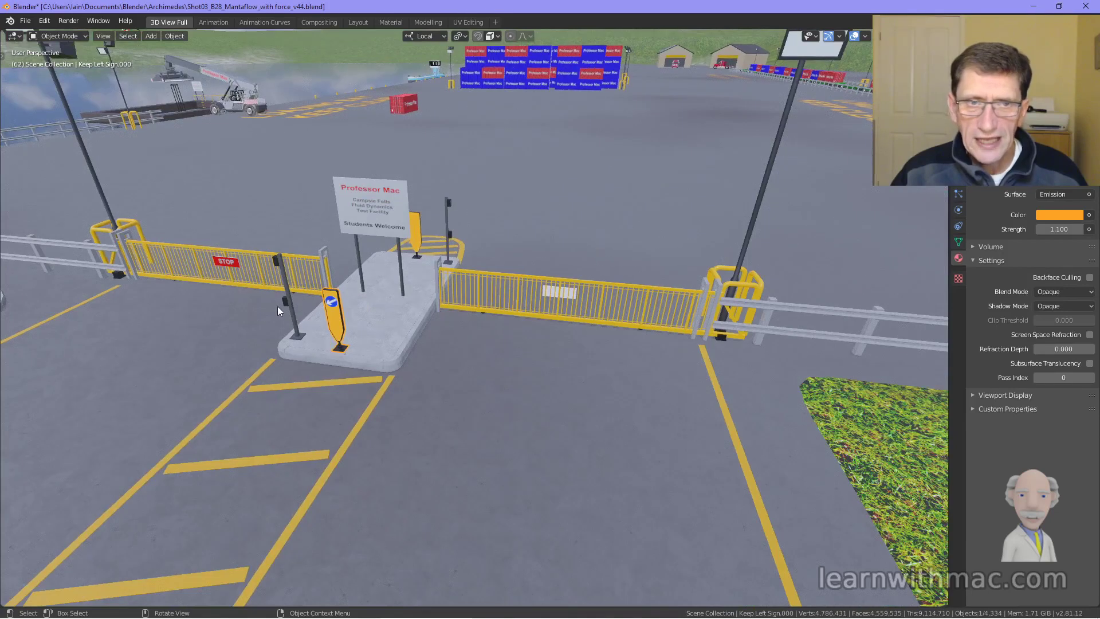
middle_click_drag(277, 307, 264, 329)
scroll(226, 327, "up", 3)
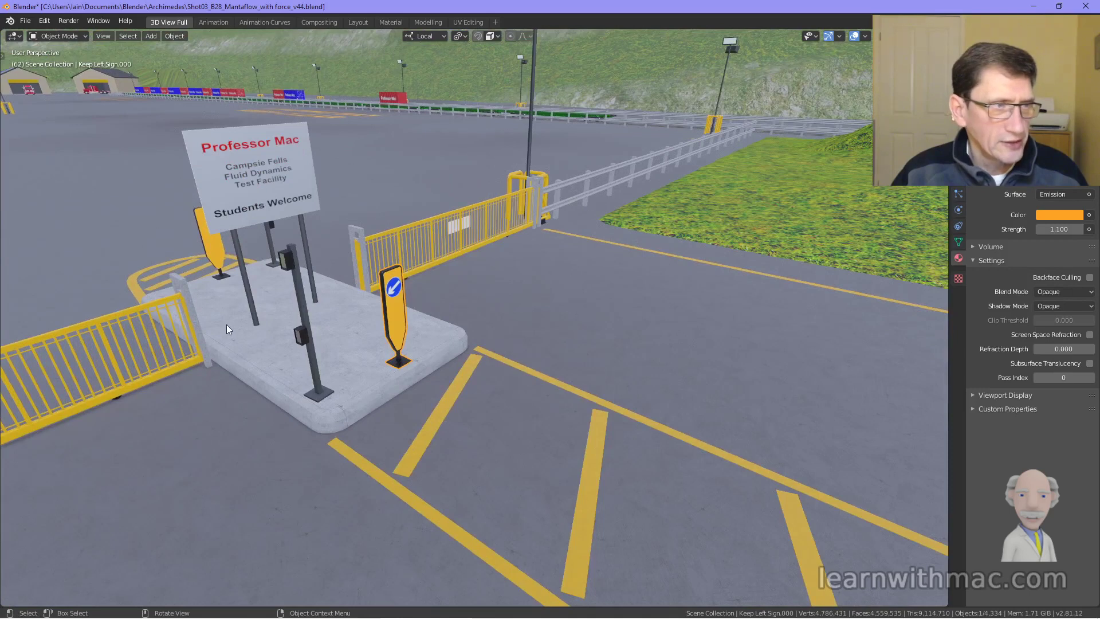
scroll(226, 324, "up", 2)
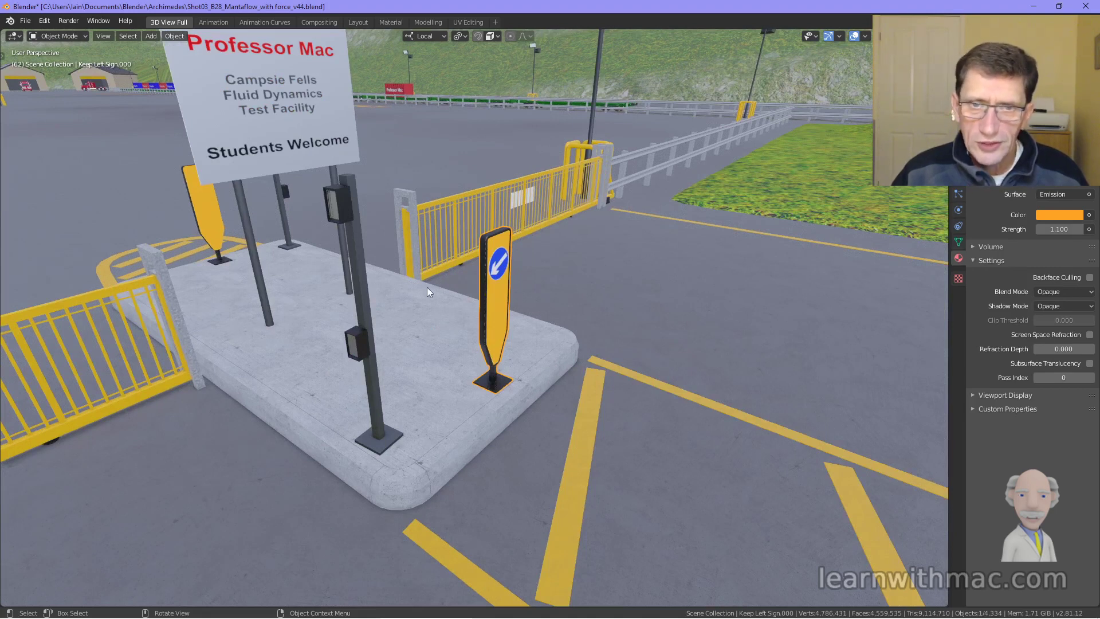
scroll(415, 316, "down", 6)
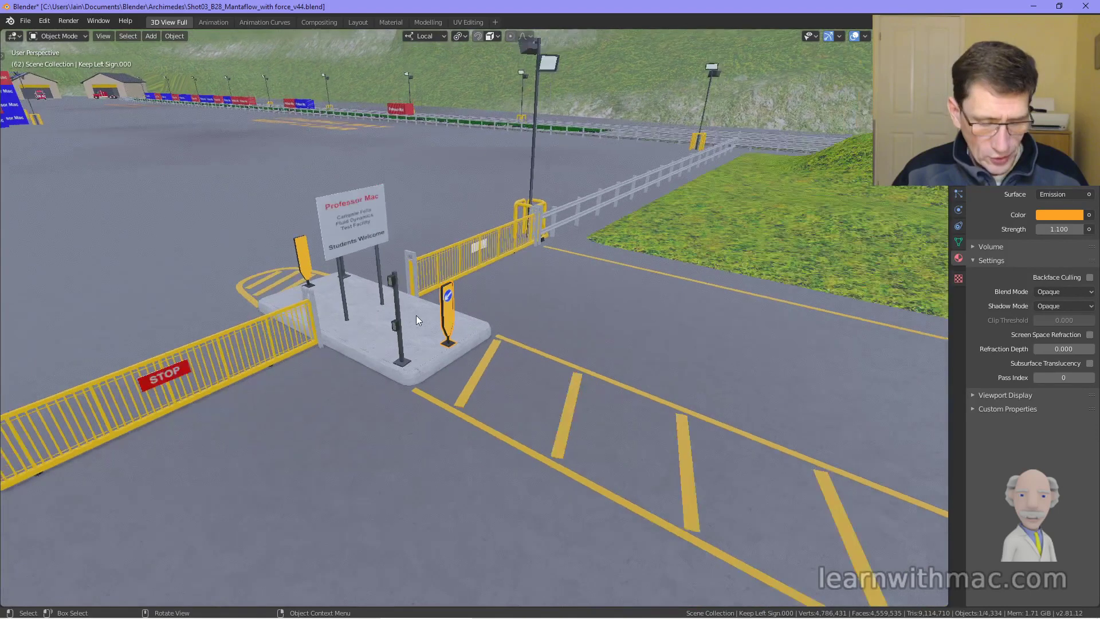
middle_click_drag(416, 315, 473, 279, "shift")
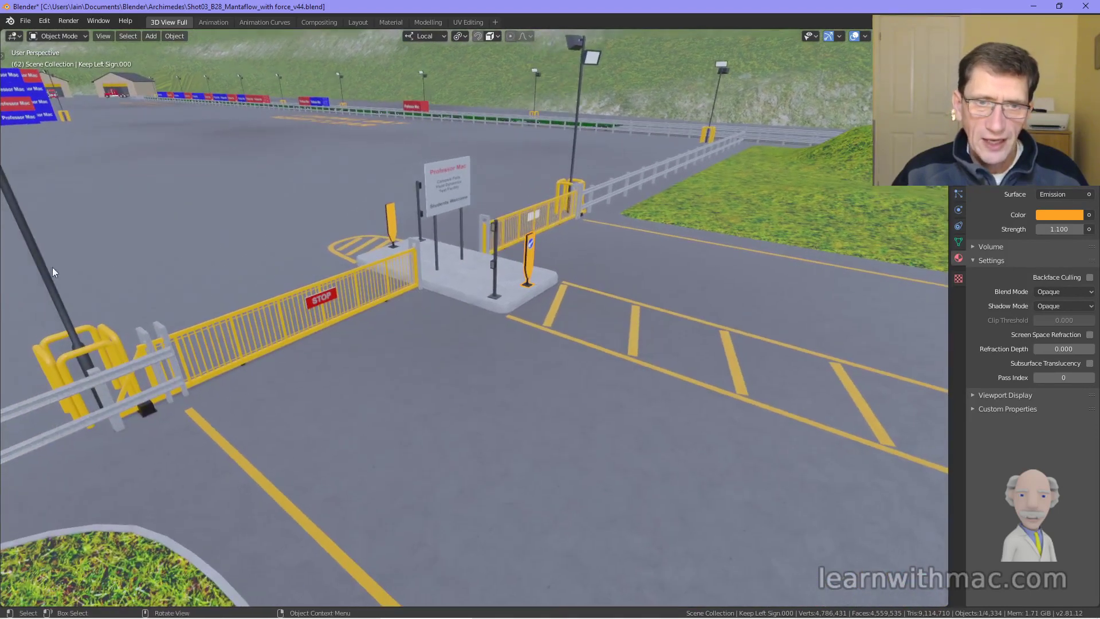
scroll(408, 265, "down", 5)
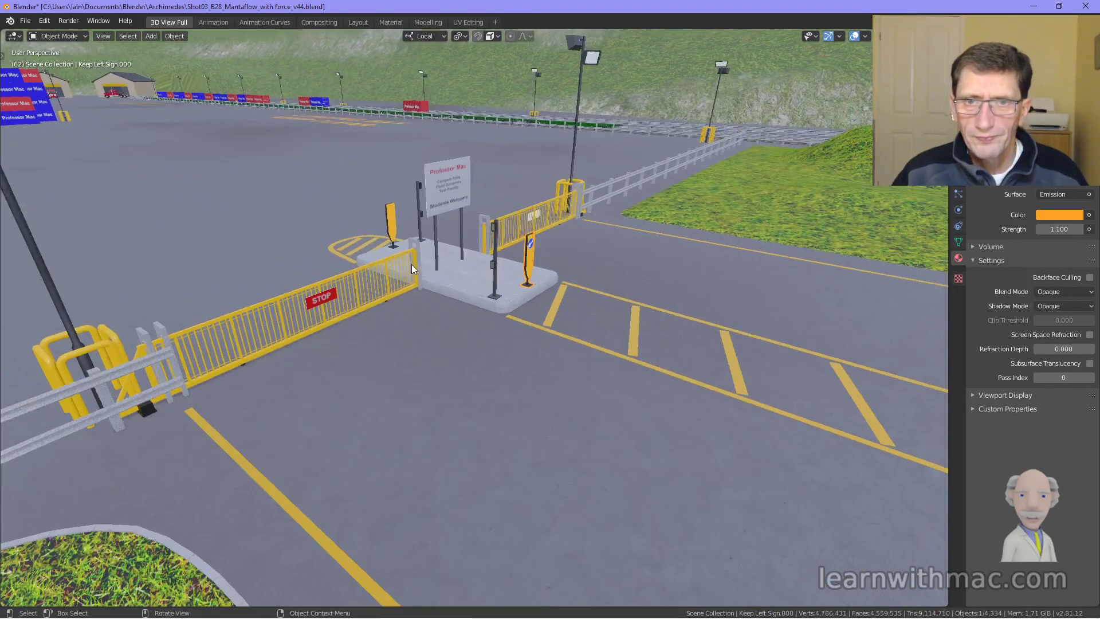
scroll(439, 256, "down", 2)
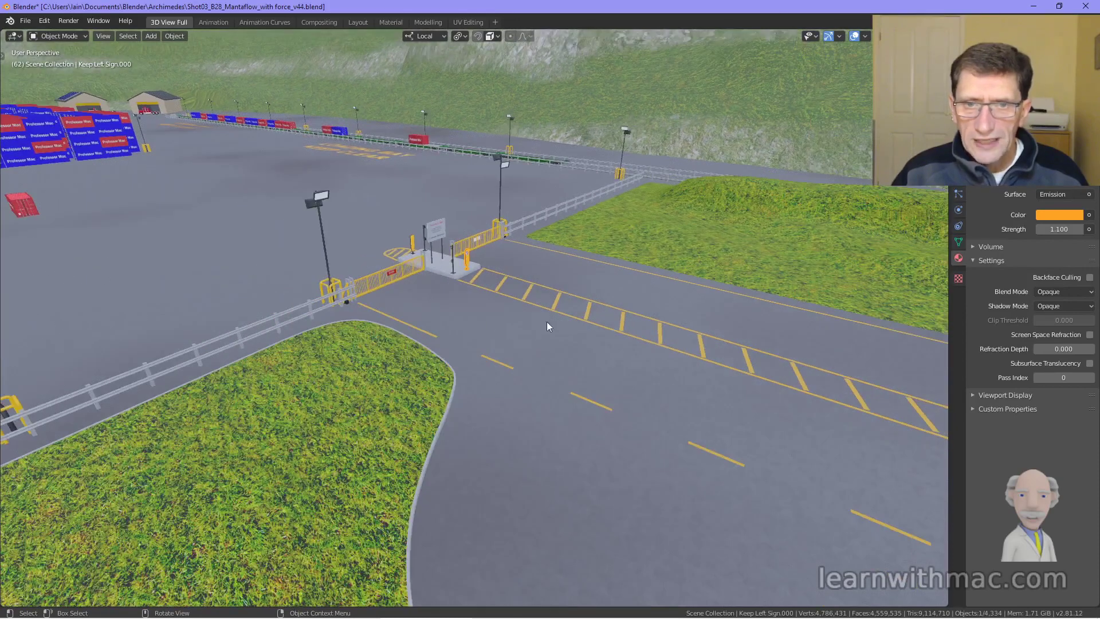
Step: Pan toward the loading bay and select the red Test Container on the train
mouse_move(547, 322)
middle_mouse_down()
mouse_move(624, 299)
mouse_move(559, 314)
middle_mouse_up()
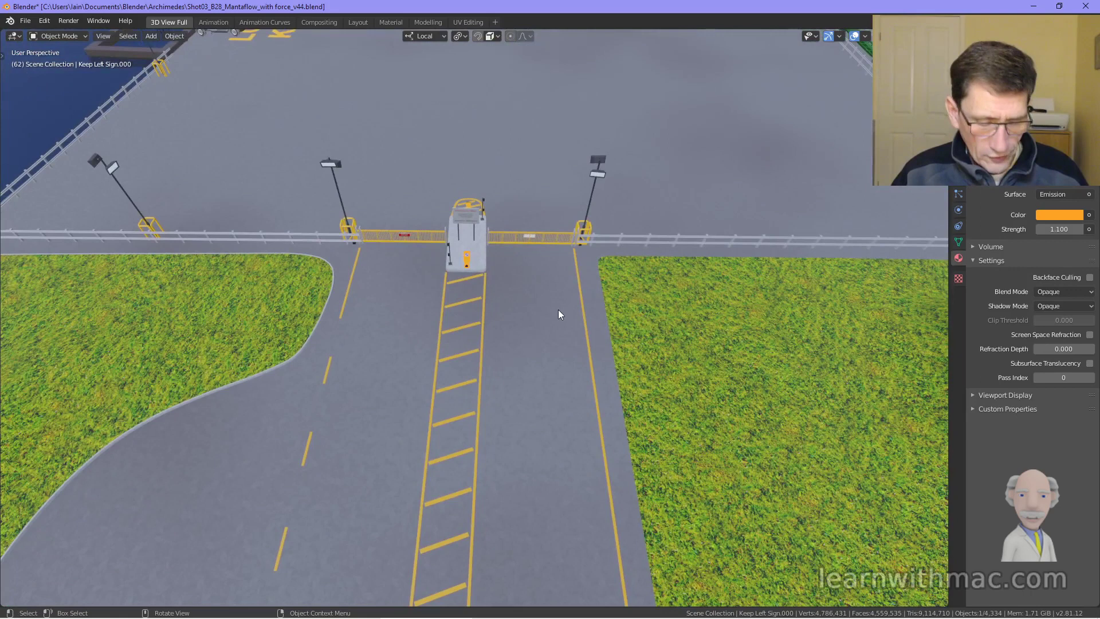
scroll(560, 312, "down", 2)
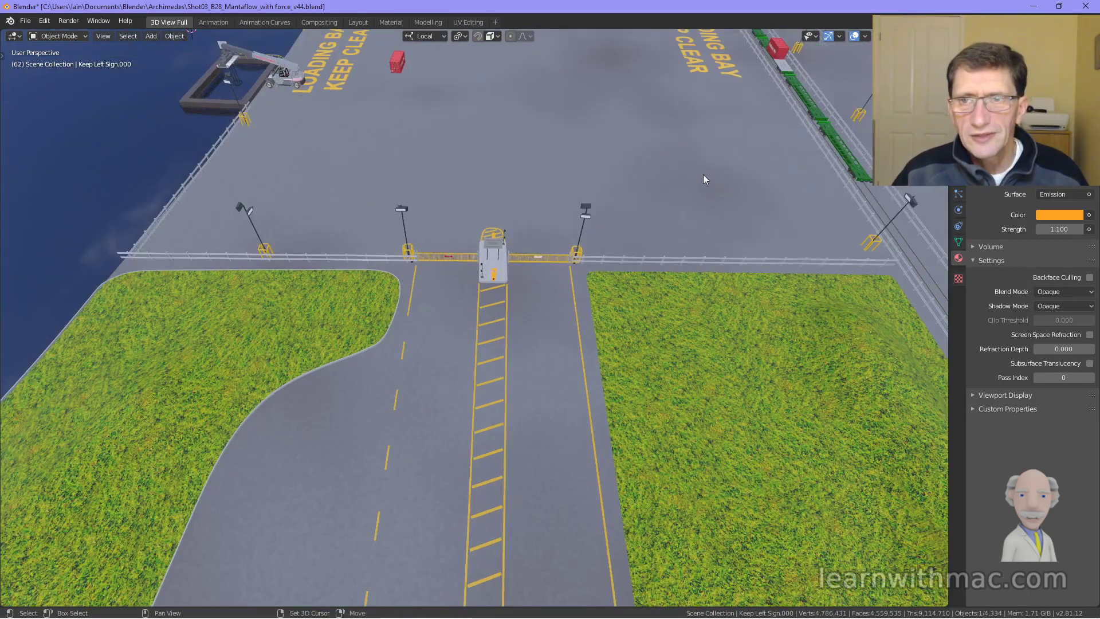
middle_click_drag(702, 175, 495, 389, "shift")
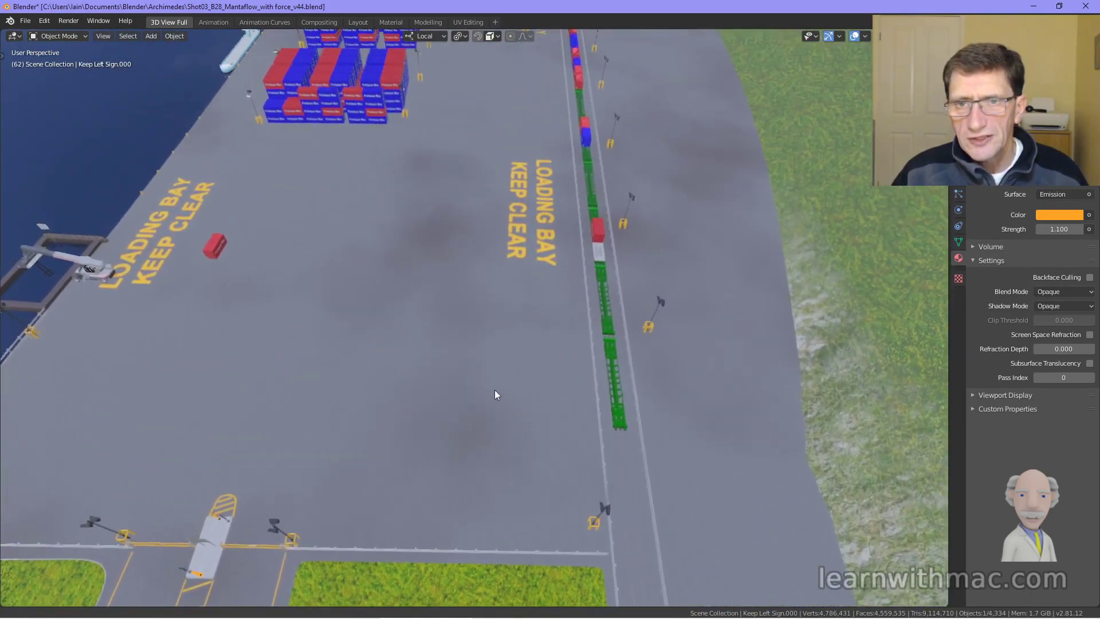
left_click(599, 235)
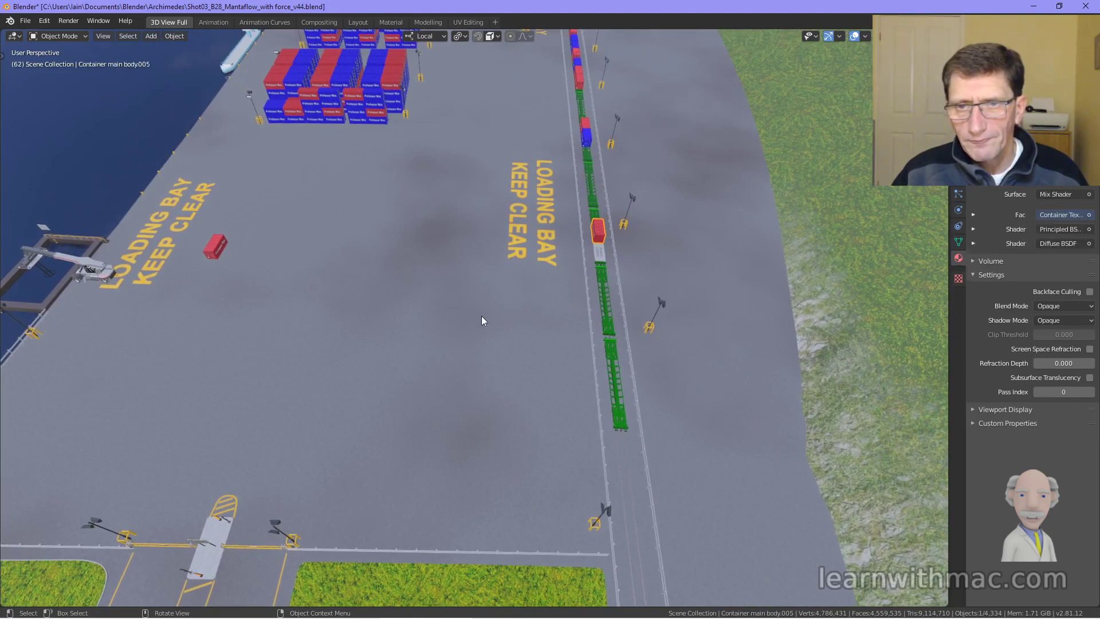
middle_click_drag(481, 317, 576, 233)
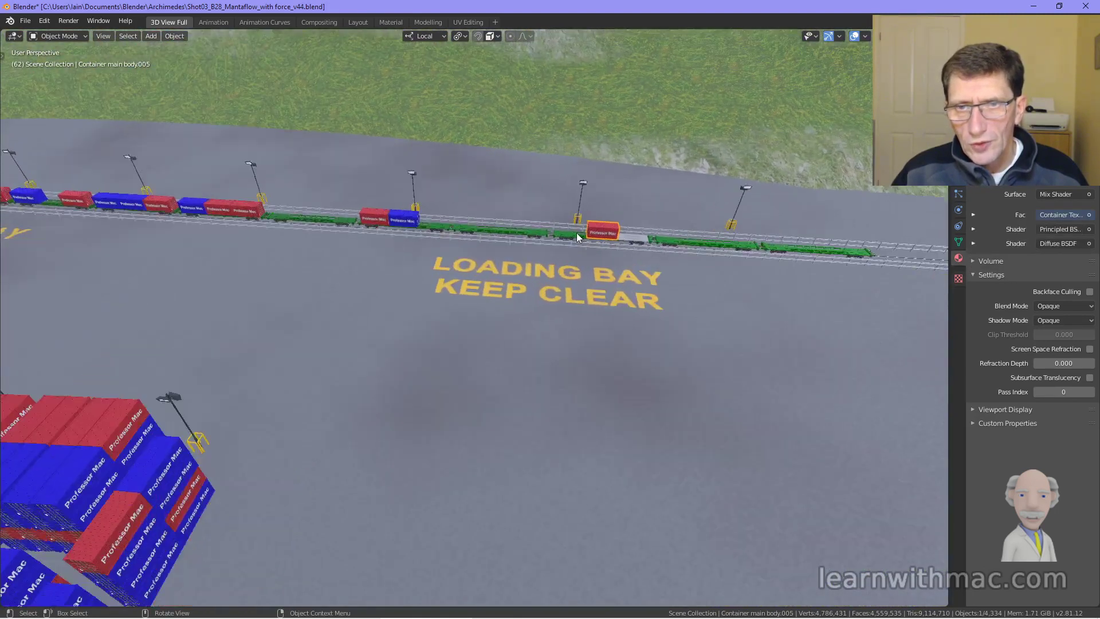
scroll(576, 233, "up", 6)
scroll(575, 233, "up", 5)
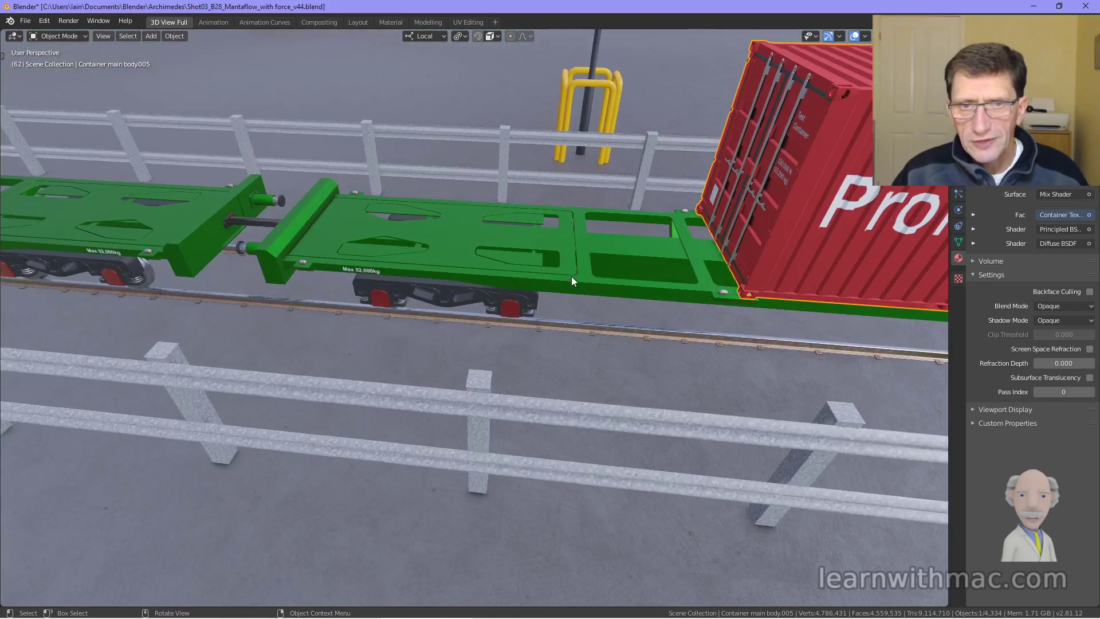
Step: Orbit close around the red container and wagon, then look along the train to the LOADING BAY marking
middle_click_drag(571, 276, 619, 303)
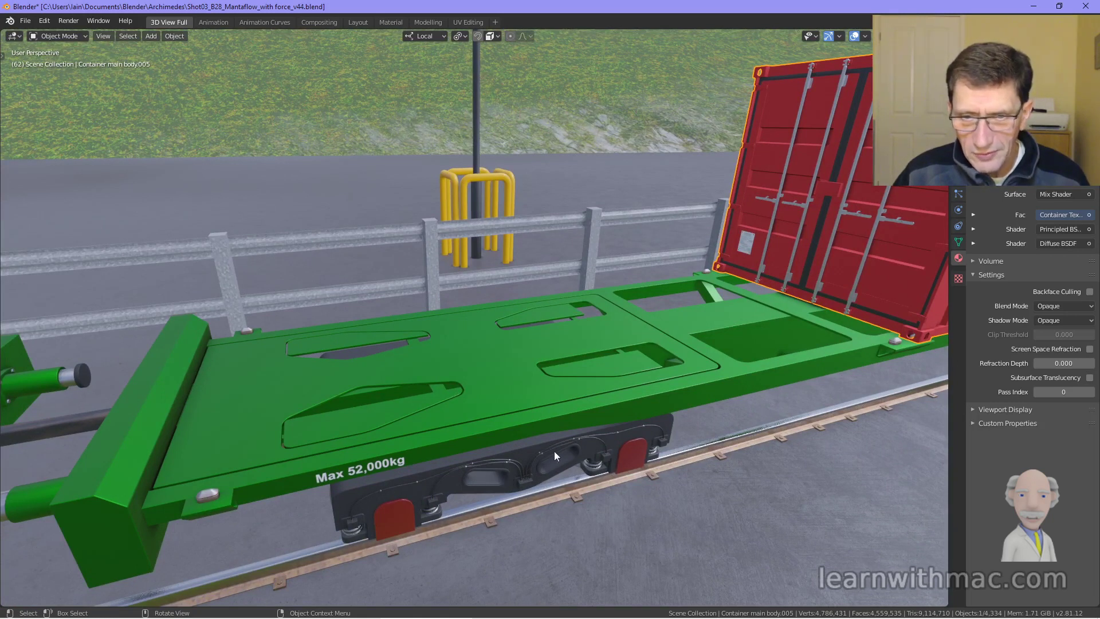
scroll(599, 436, "down", 2)
scroll(598, 436, "up", 2)
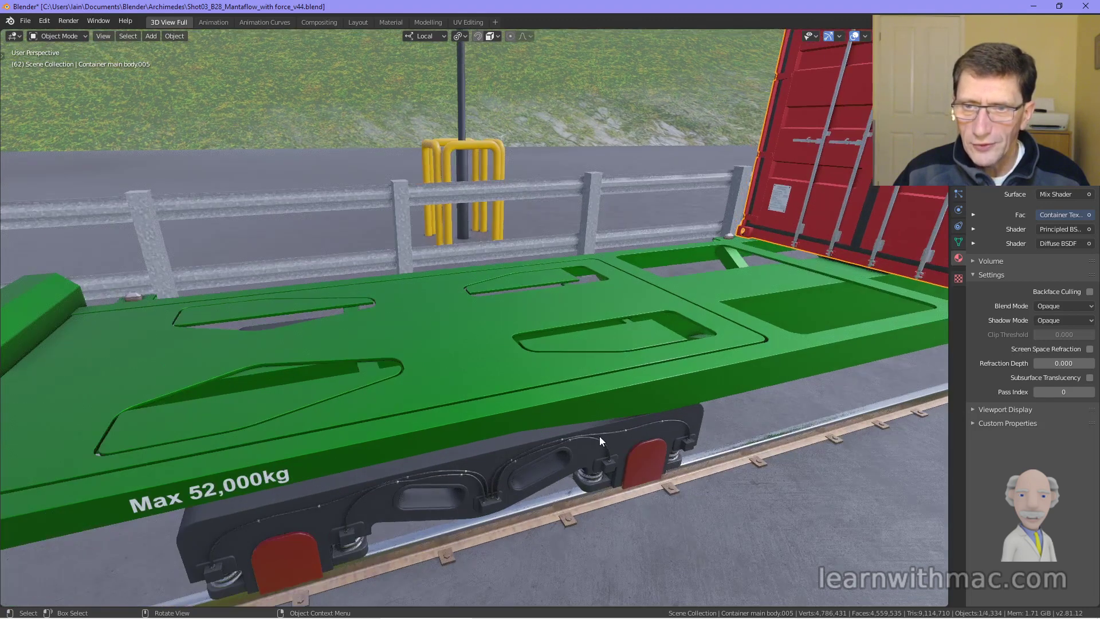
scroll(599, 435, "down", 4)
scroll(598, 435, "down", 3)
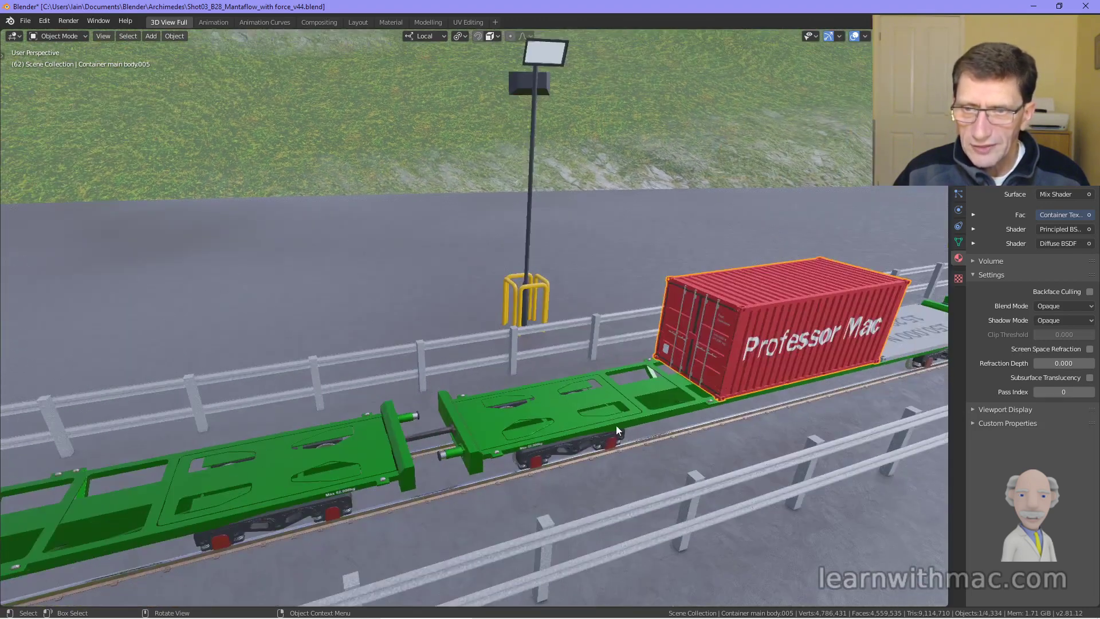
middle_click_drag(815, 338, 684, 339, "shift")
scroll(651, 327, "up", 8)
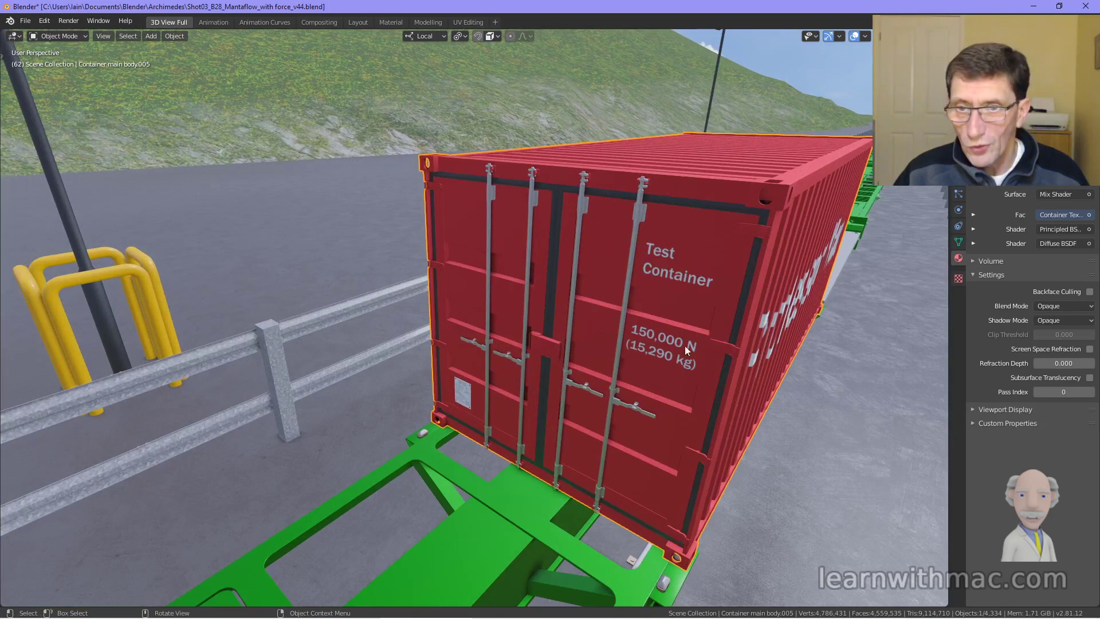
scroll(783, 367, "down", 10)
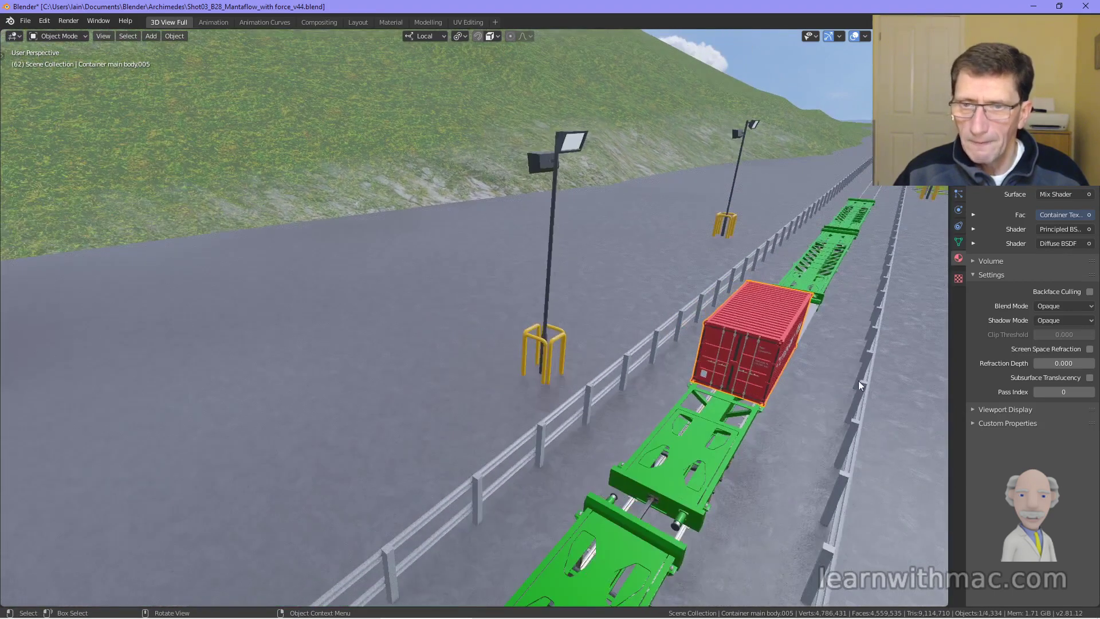
middle_click_drag(858, 381, 463, 324)
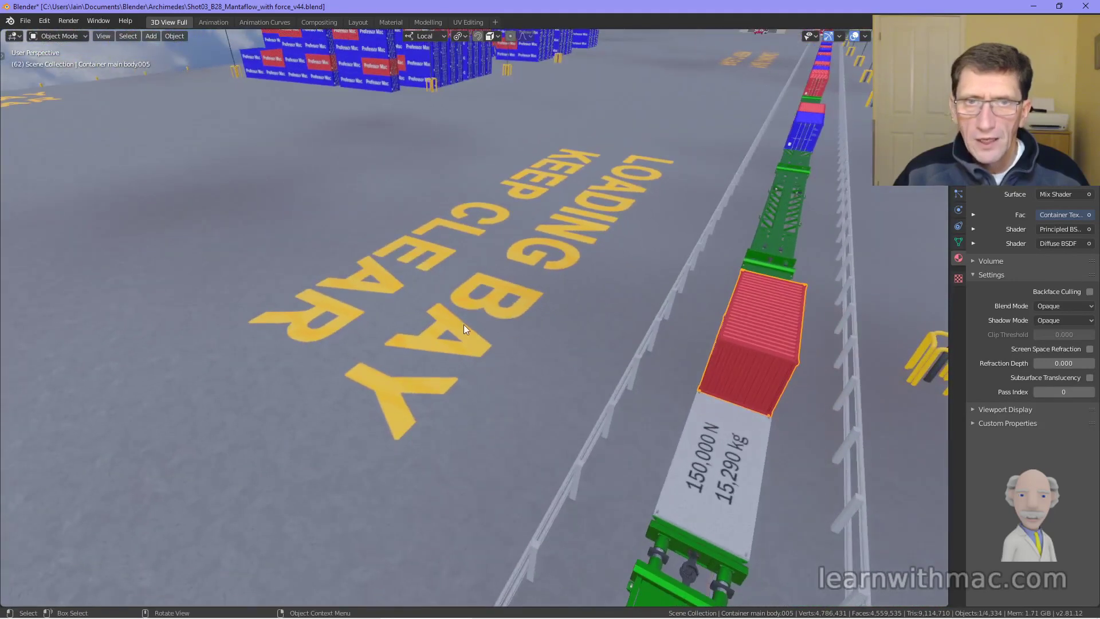
Step: Select a reach-stacker wheel tyre and orbit to show the whole machine, pier and container stacks
scroll(464, 324, "down", 4)
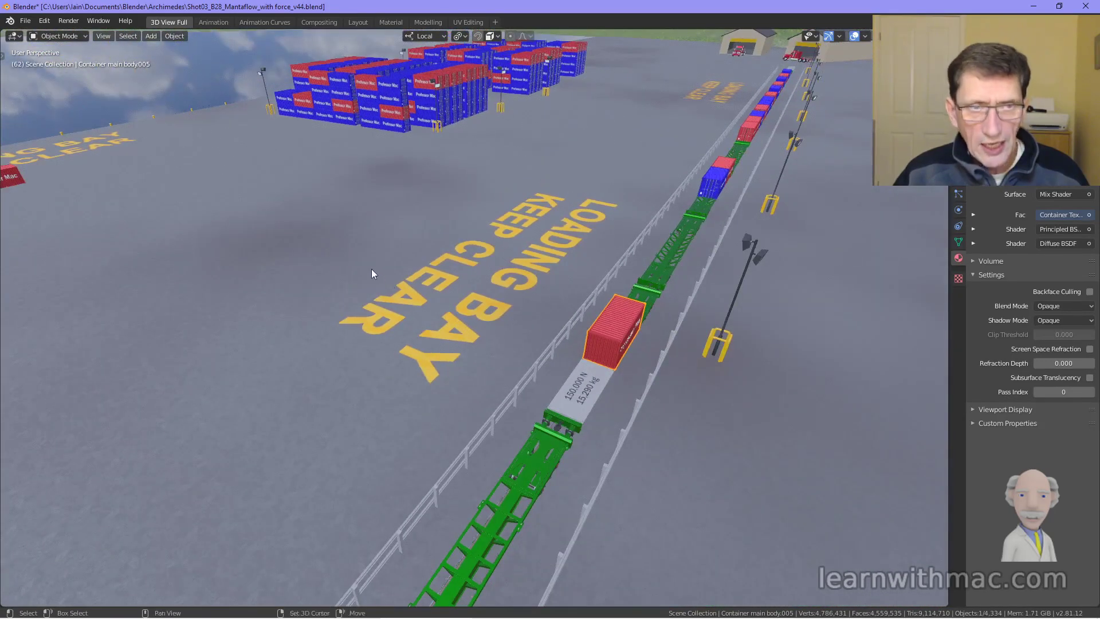
middle_click_drag(371, 268, 488, 303, "shift")
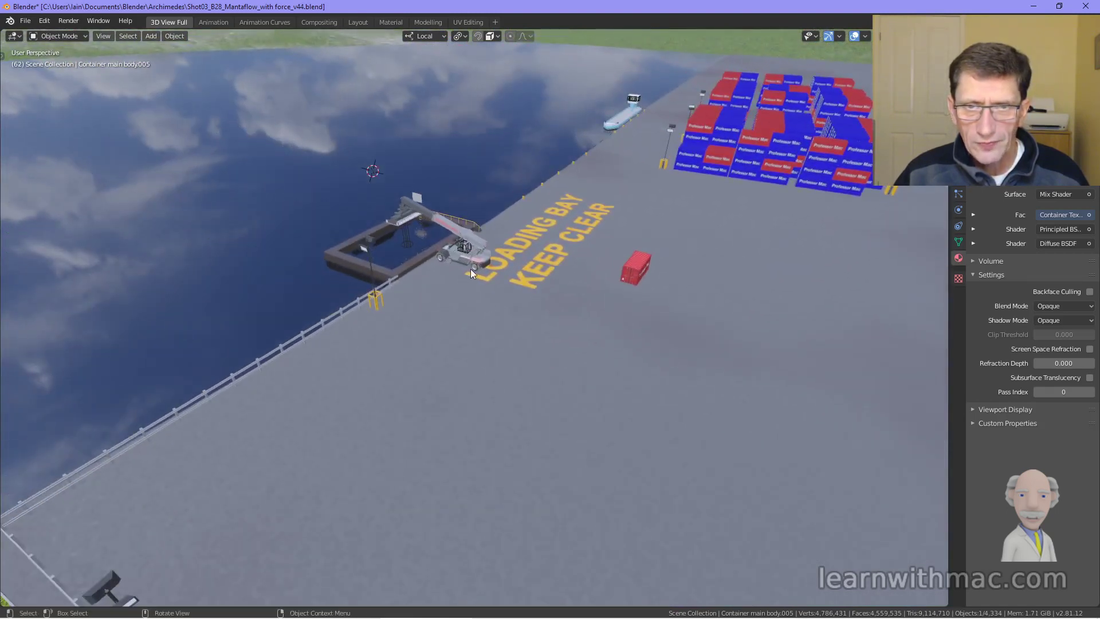
scroll(472, 269, "up", 7)
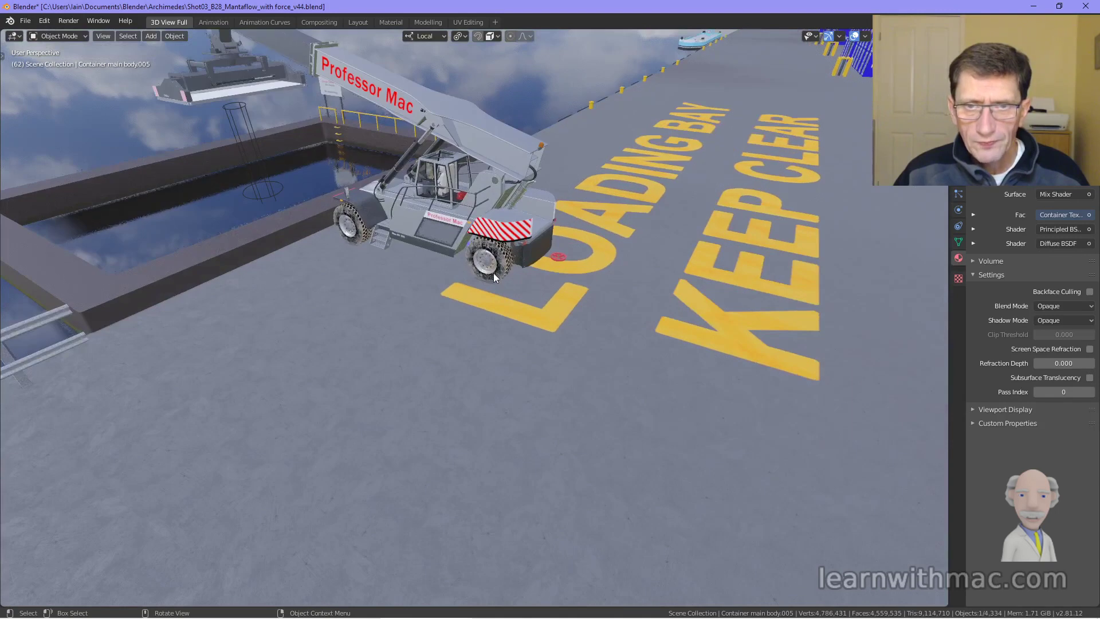
left_click(493, 274)
middle_click_drag(342, 288, 510, 392)
middle_click_drag(475, 353, 154, 356)
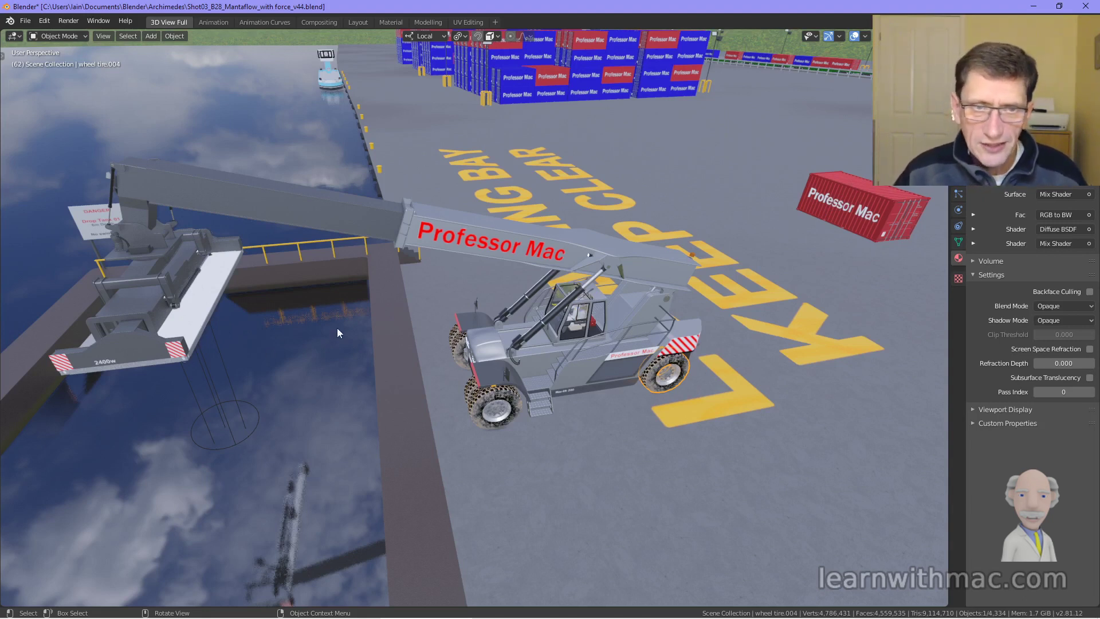
Step: Orbit and zoom around Drop Tank 01, its DANGER sign and the suspended 2400w spreader
middle_click_drag(338, 328, 411, 209)
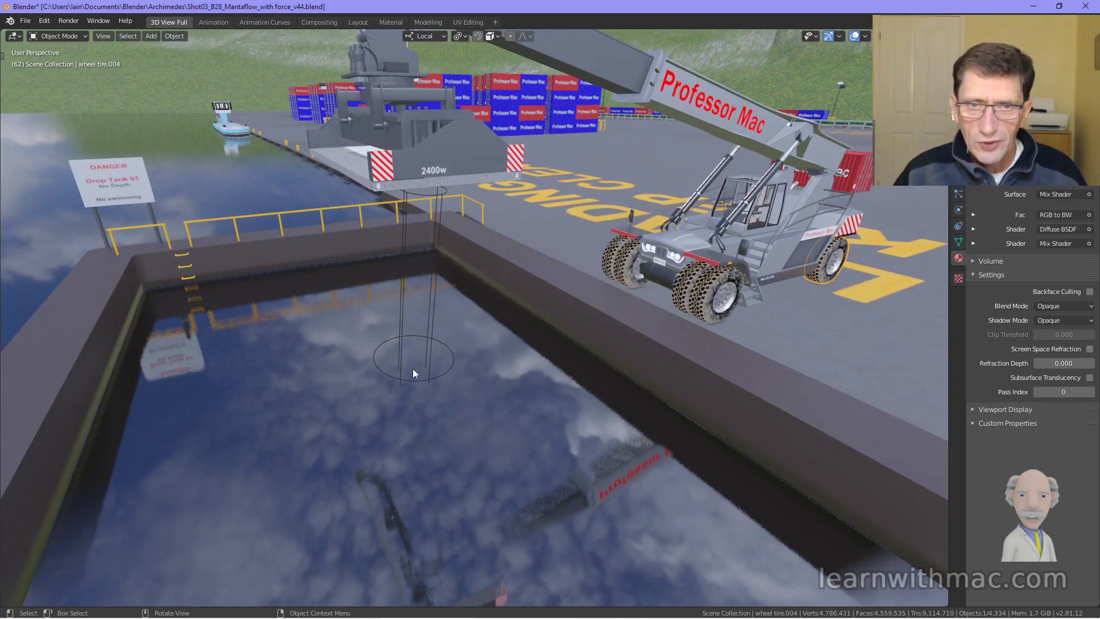
scroll(330, 381, "up", 8)
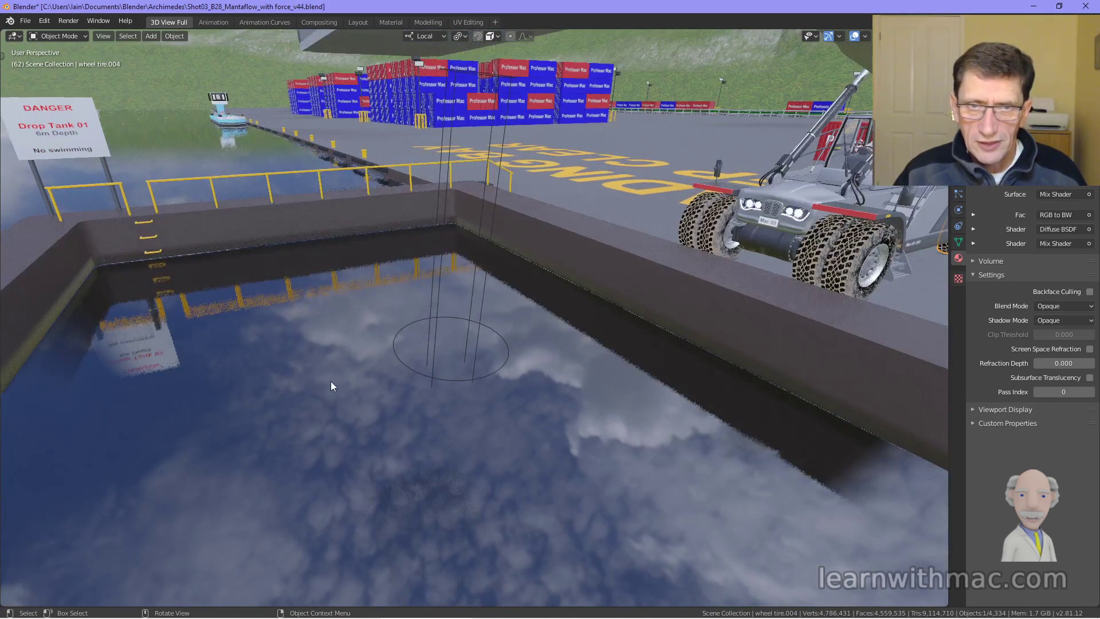
scroll(331, 380, "down", 10)
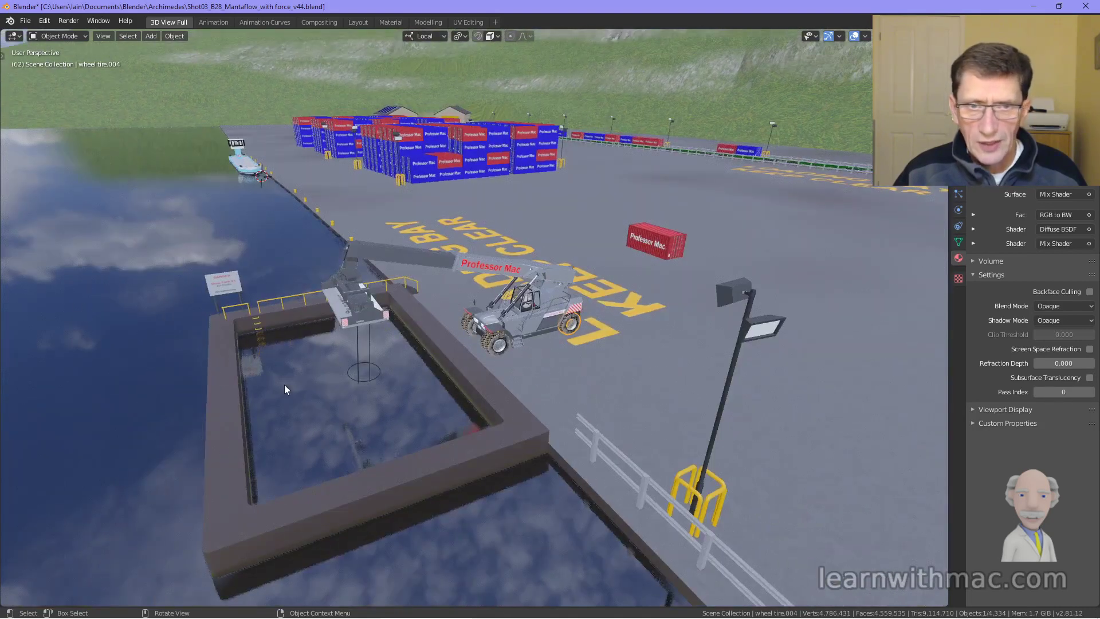
scroll(284, 384, "up", 6)
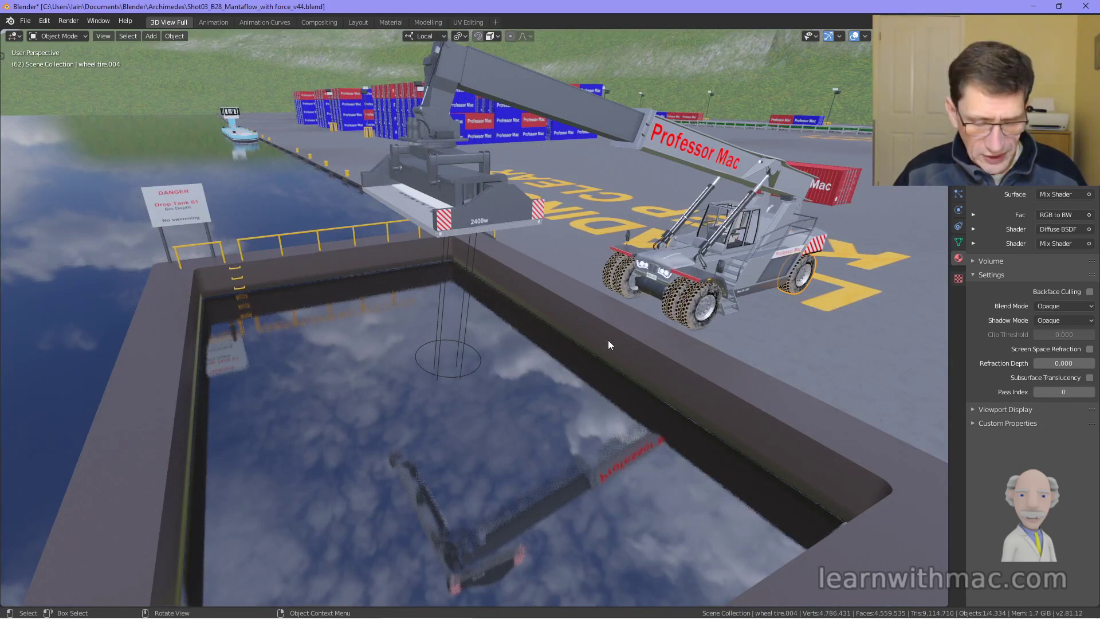
Step: Zoom in and circle the reach-stacker to view its striped bumper and Mac-lift 200 side steps
middle_click_drag(662, 319, 522, 342, "shift")
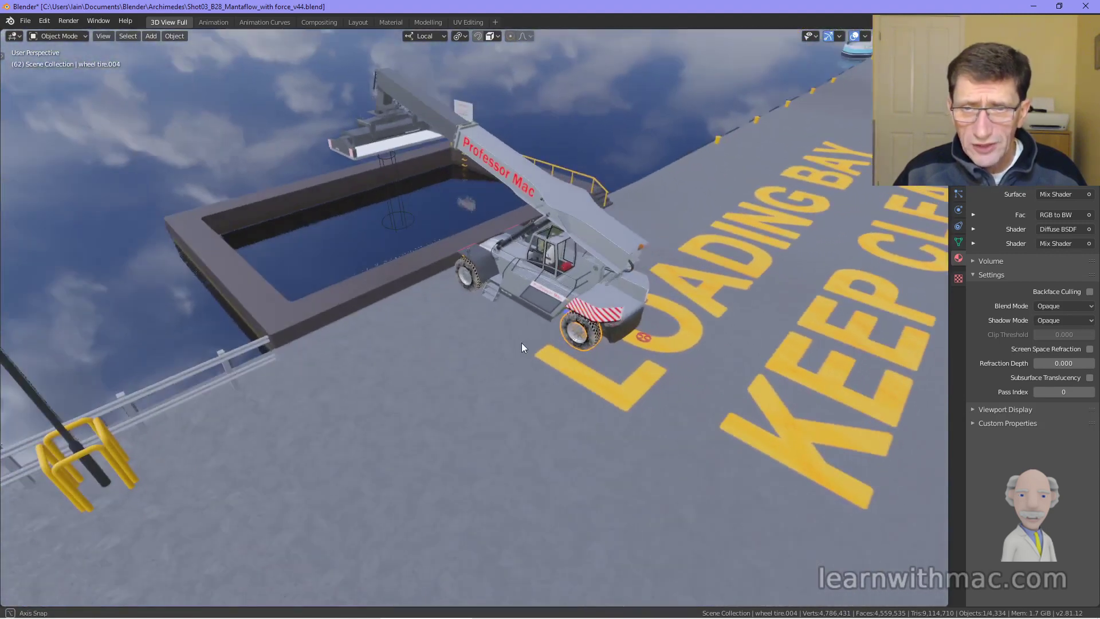
scroll(606, 302, "up", 3)
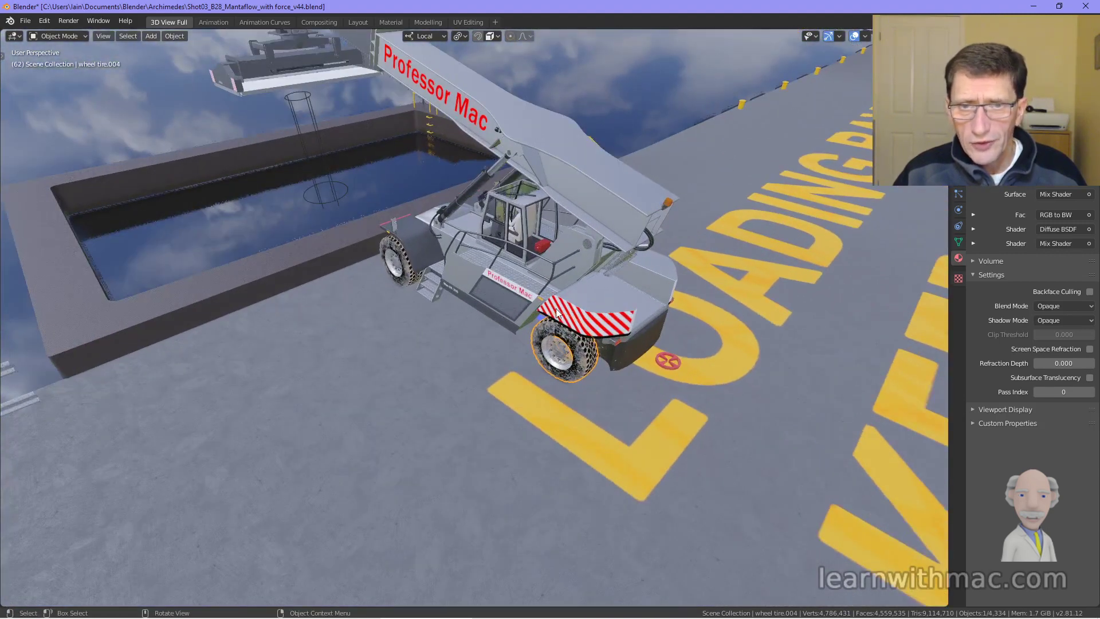
scroll(557, 313, "up", 5)
scroll(556, 309, "up", 3)
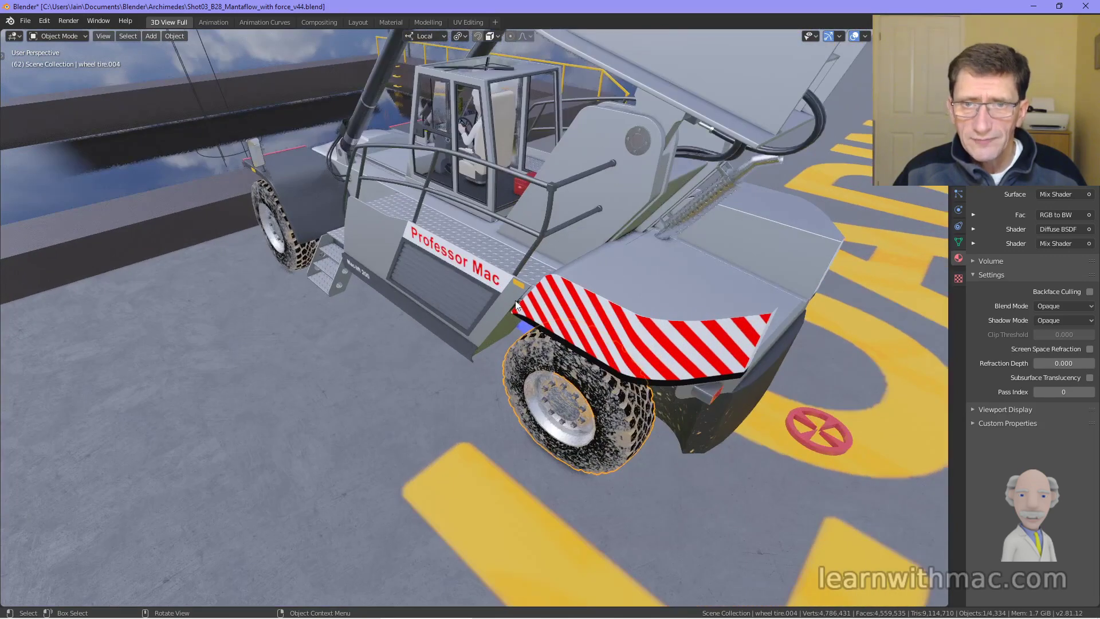
middle_click_drag(516, 305, 471, 430)
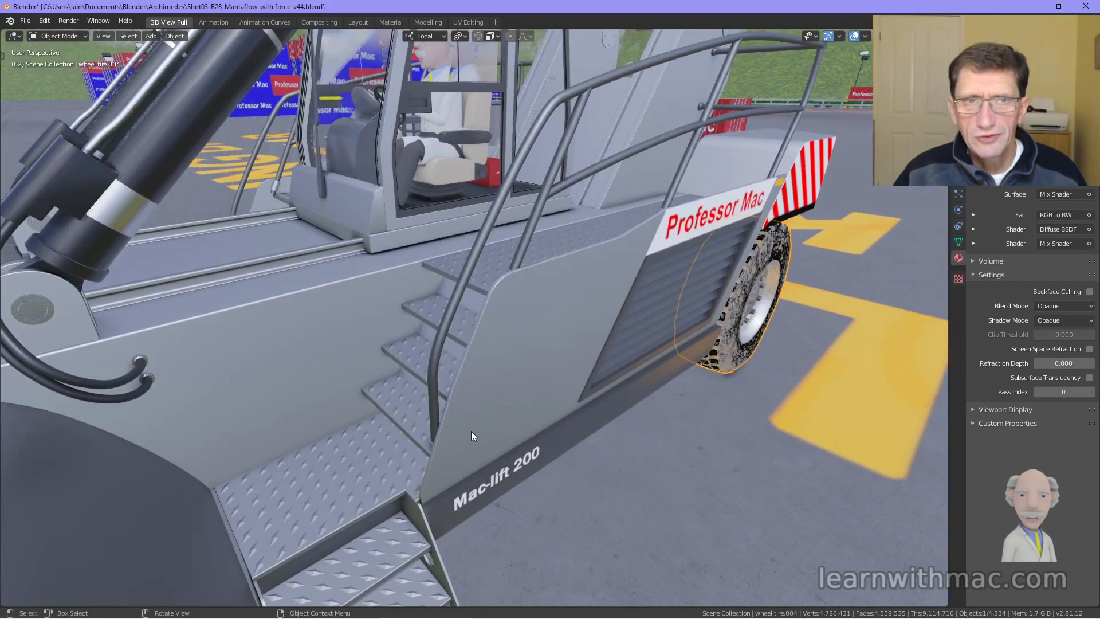
scroll(474, 427, "down", 5)
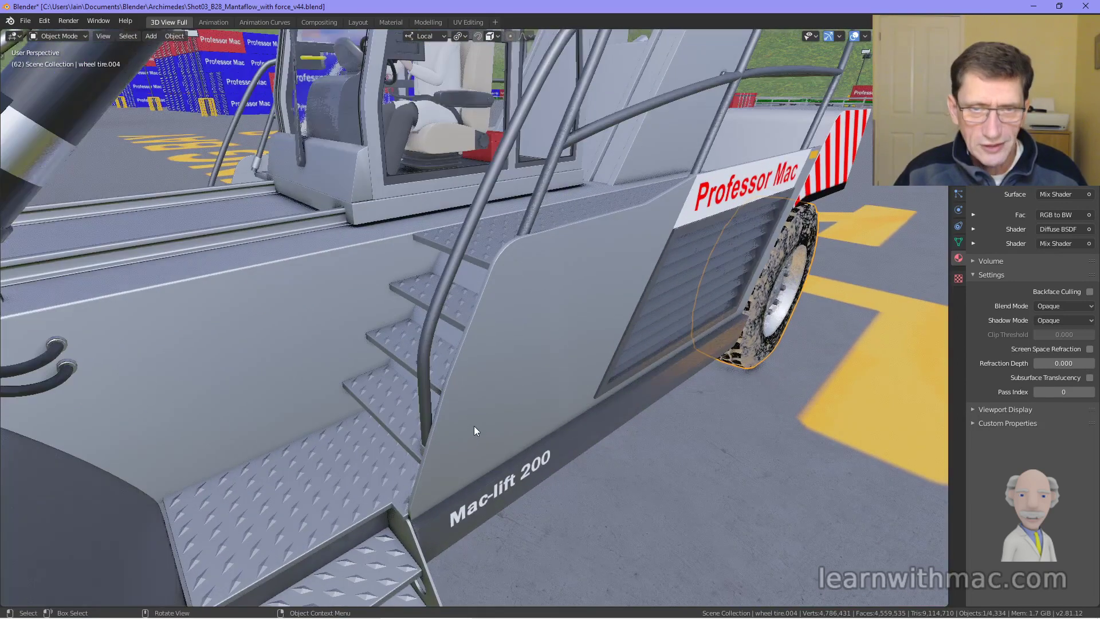
scroll(474, 429, "down", 2)
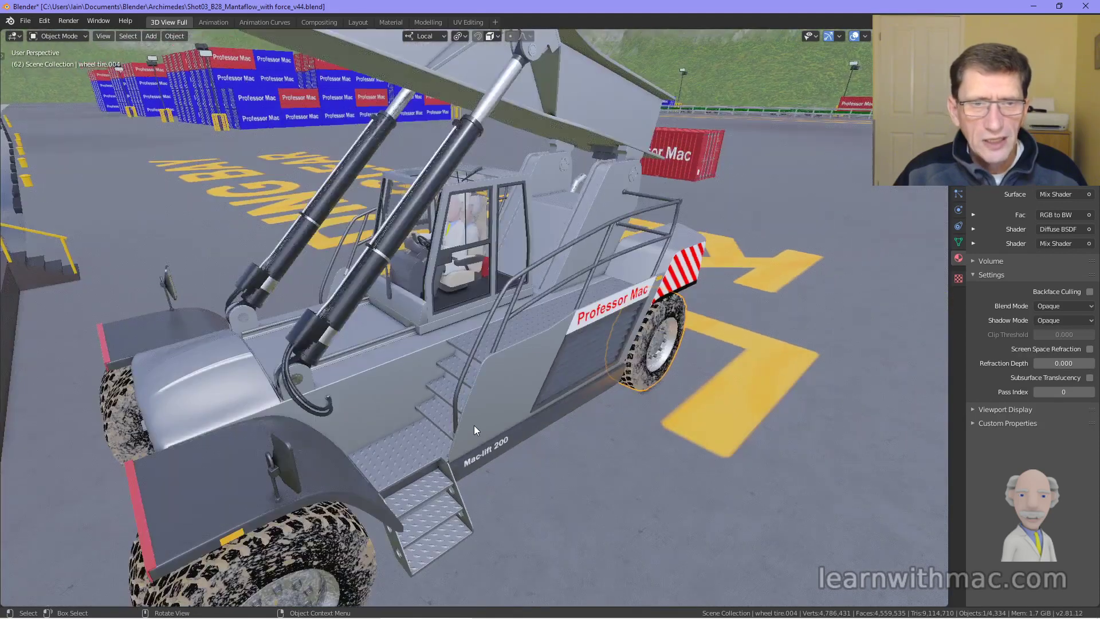
Step: Swing toward the cab to view the seated professor figure, then look down from above
middle_click_drag(391, 392, 447, 388)
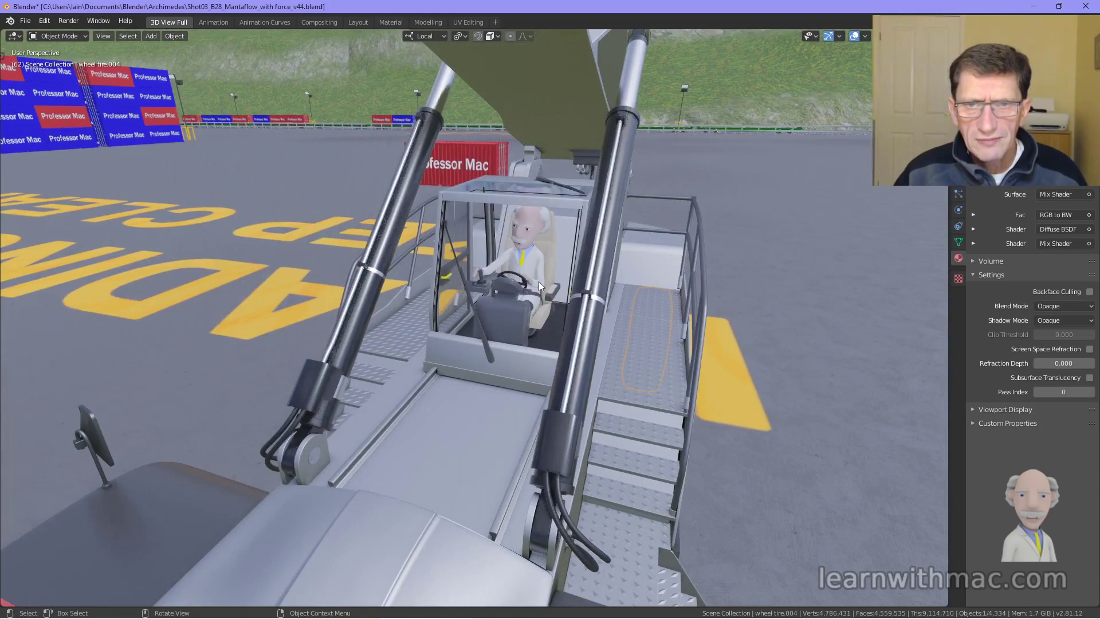
scroll(538, 281, "up", 5)
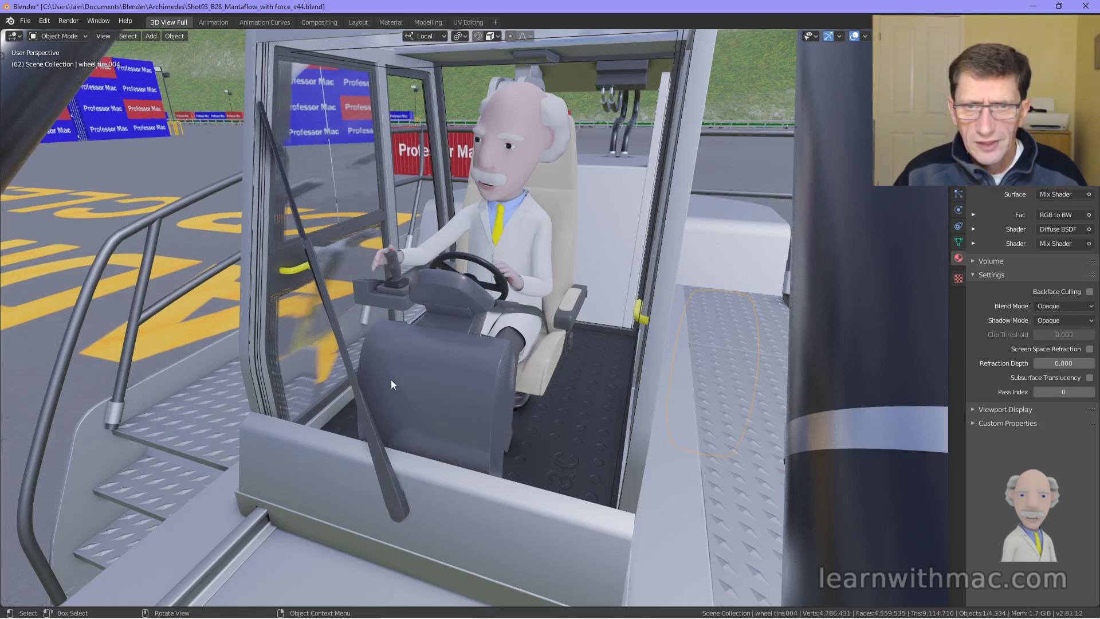
scroll(534, 350, "down", 6)
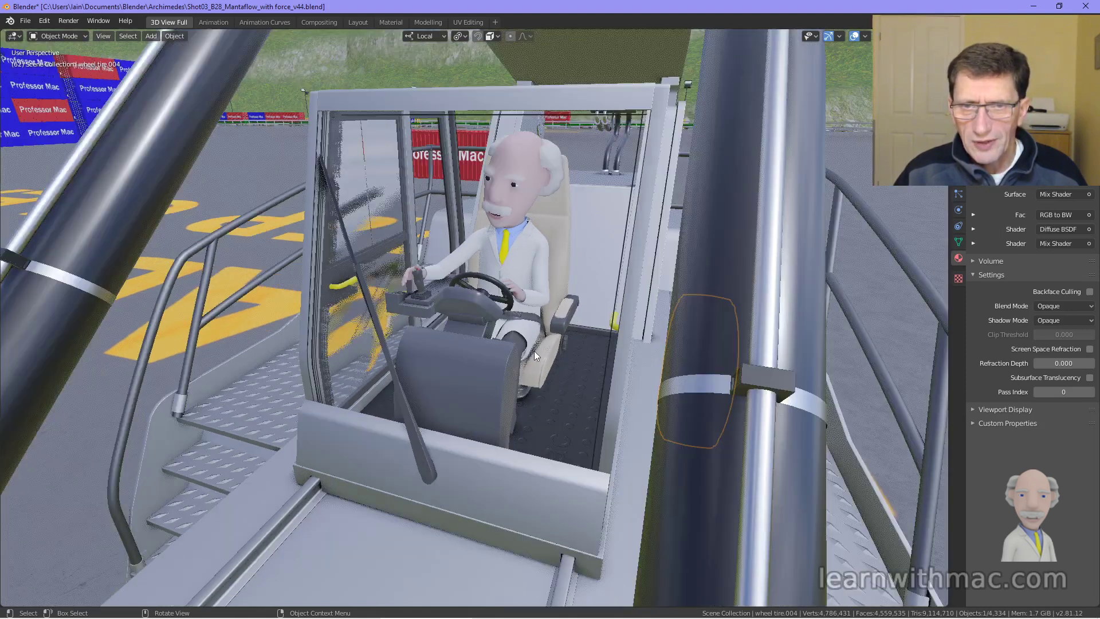
middle_click_drag(534, 350, 568, 358)
Step: Zoom out and orbit to show the lake, container stacks, warehouses, rail line and hillside together
scroll(568, 358, "down", 8)
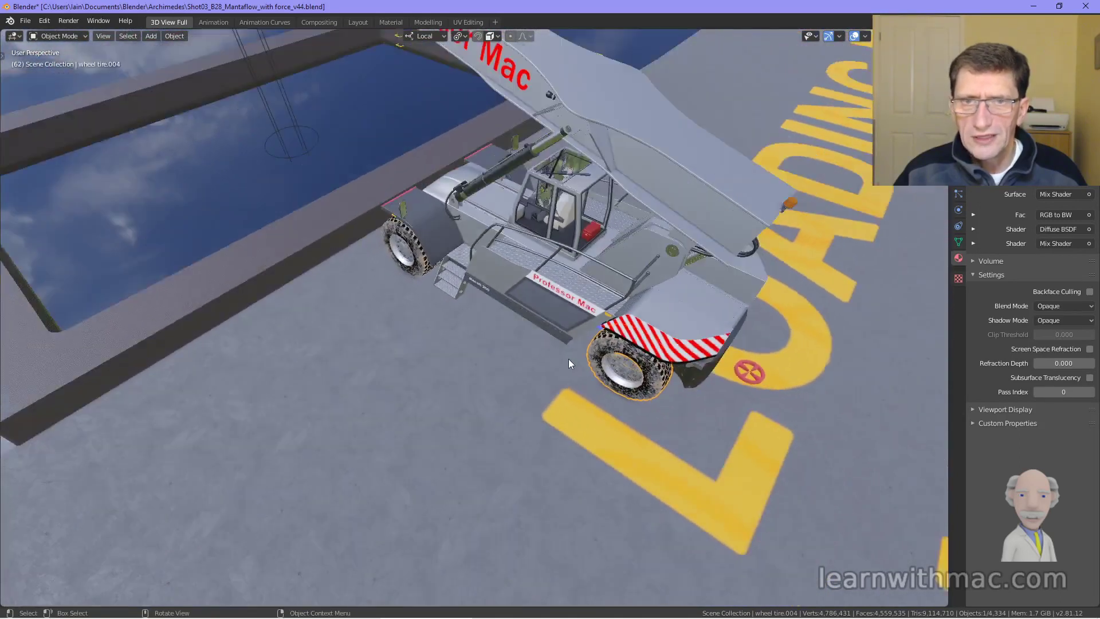
scroll(578, 360, "down", 10)
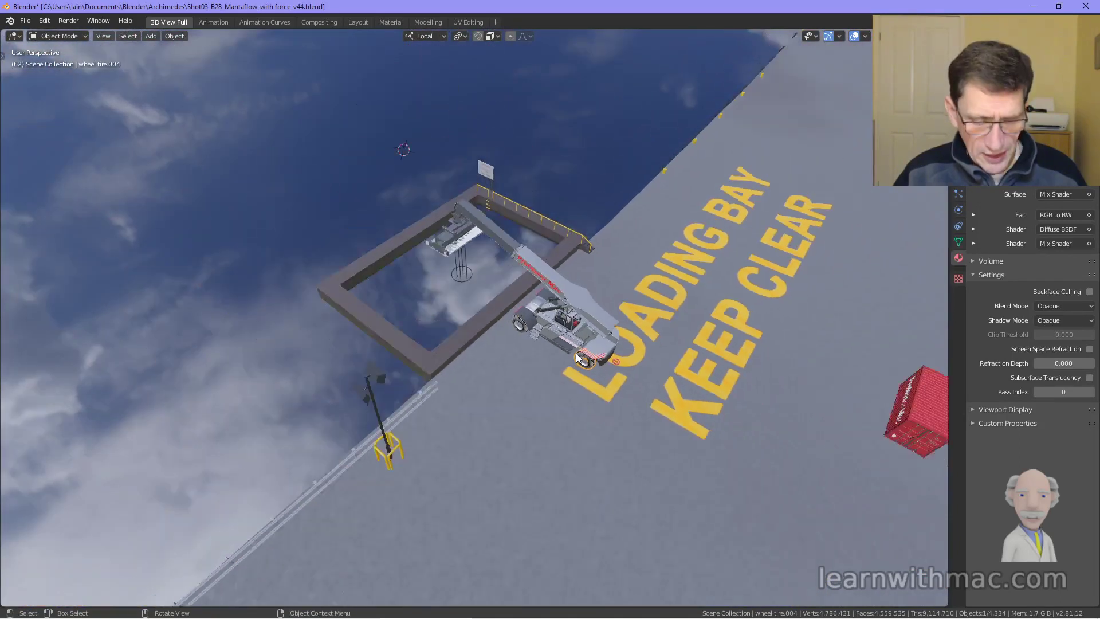
middle_click_drag(666, 296, 565, 242)
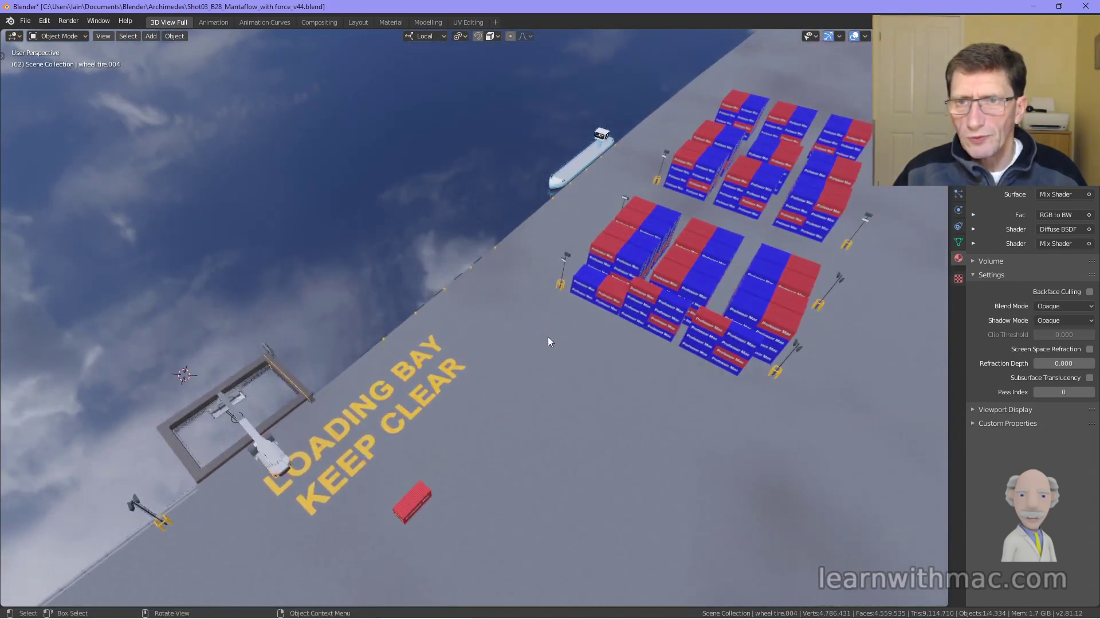
middle_click_drag(600, 388, 315, 279)
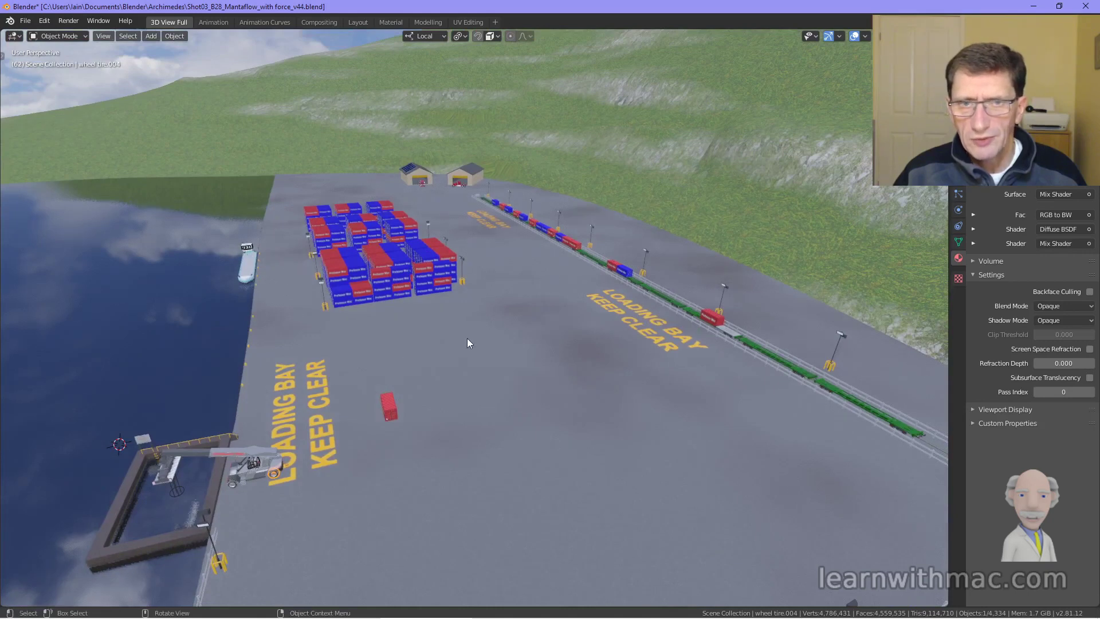
scroll(467, 342, "down", 5)
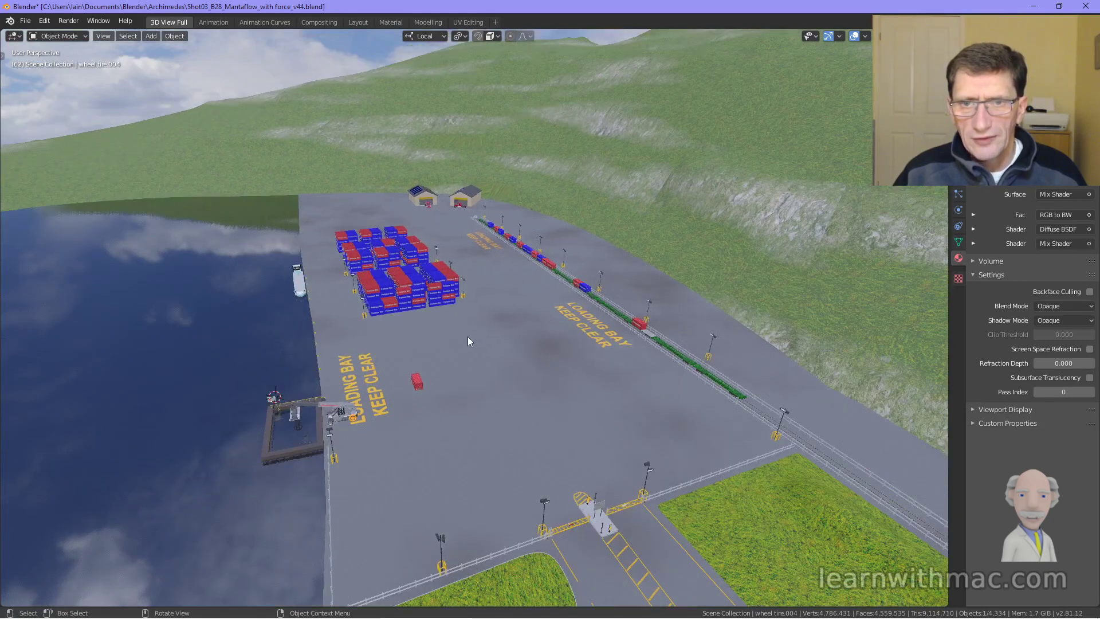
middle_click_drag(516, 359, 551, 357)
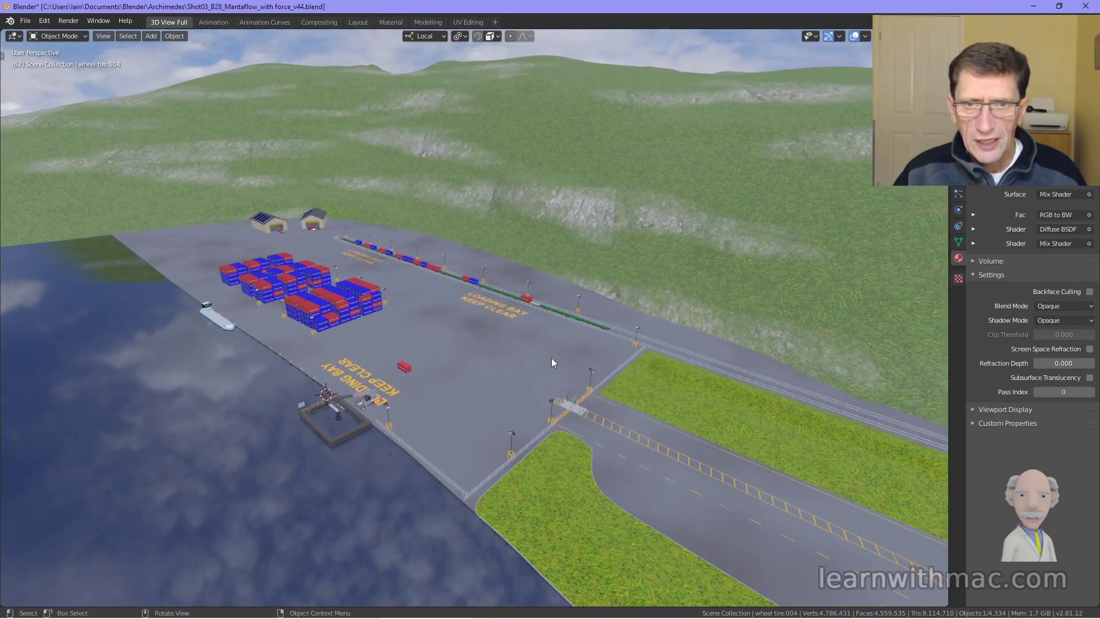
middle_click_drag(560, 357, 487, 373)
middle_click_drag(453, 363, 431, 355)
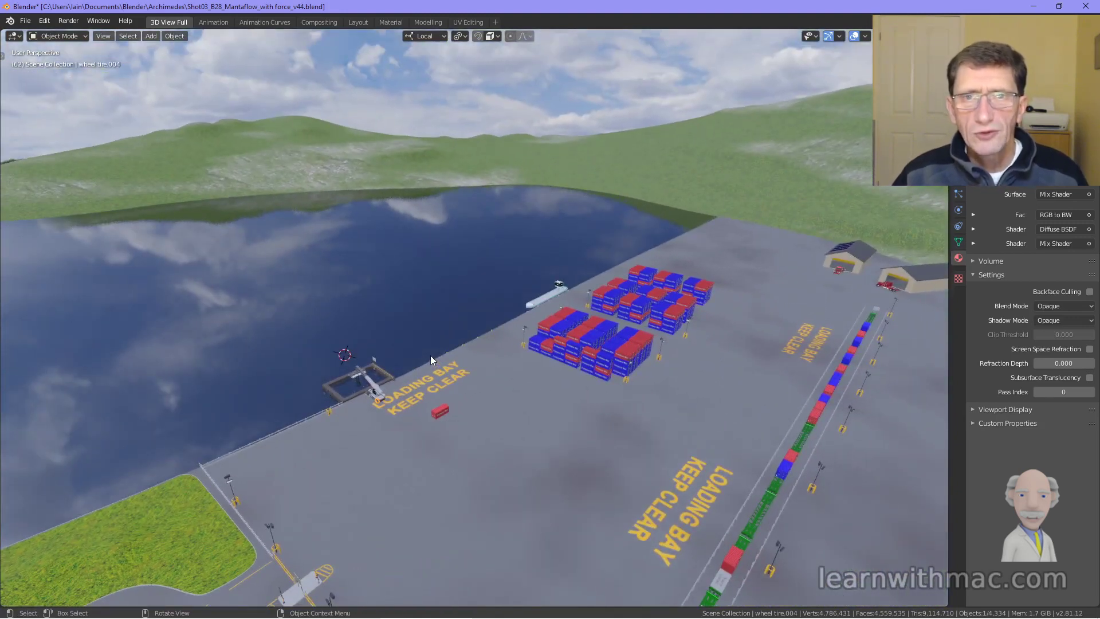